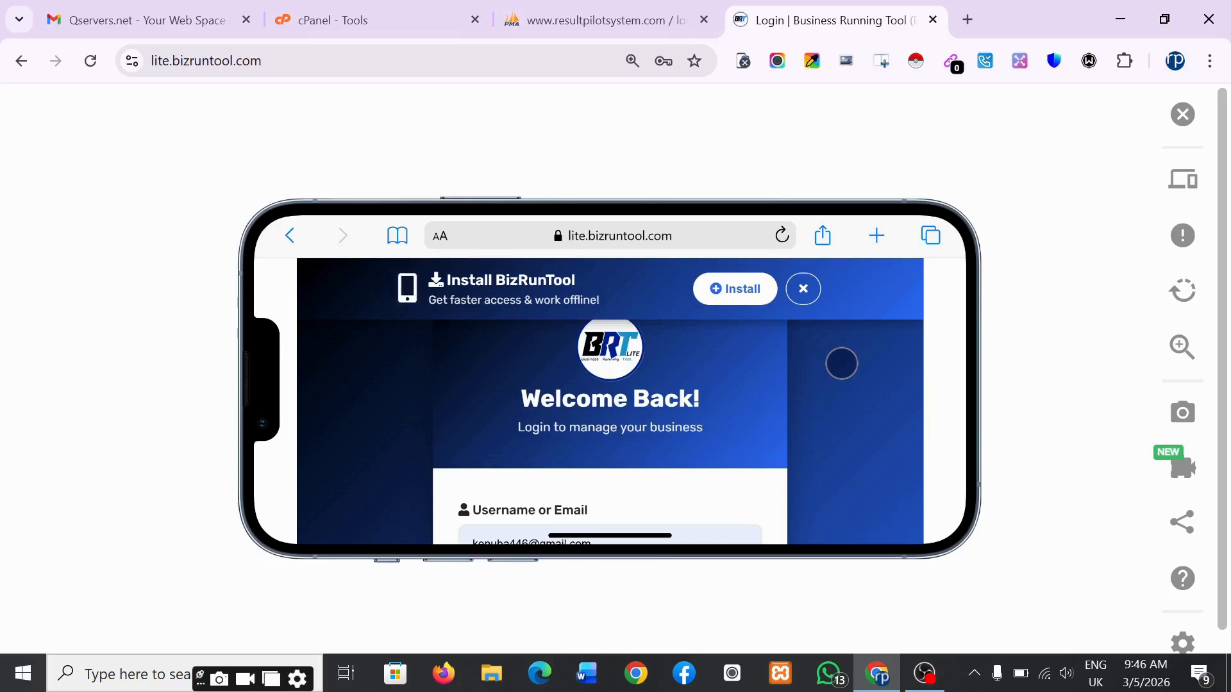
# Log in to the business account with the credentials already filled in on the login form
pyautogui.scroll(-1, 841, 364)
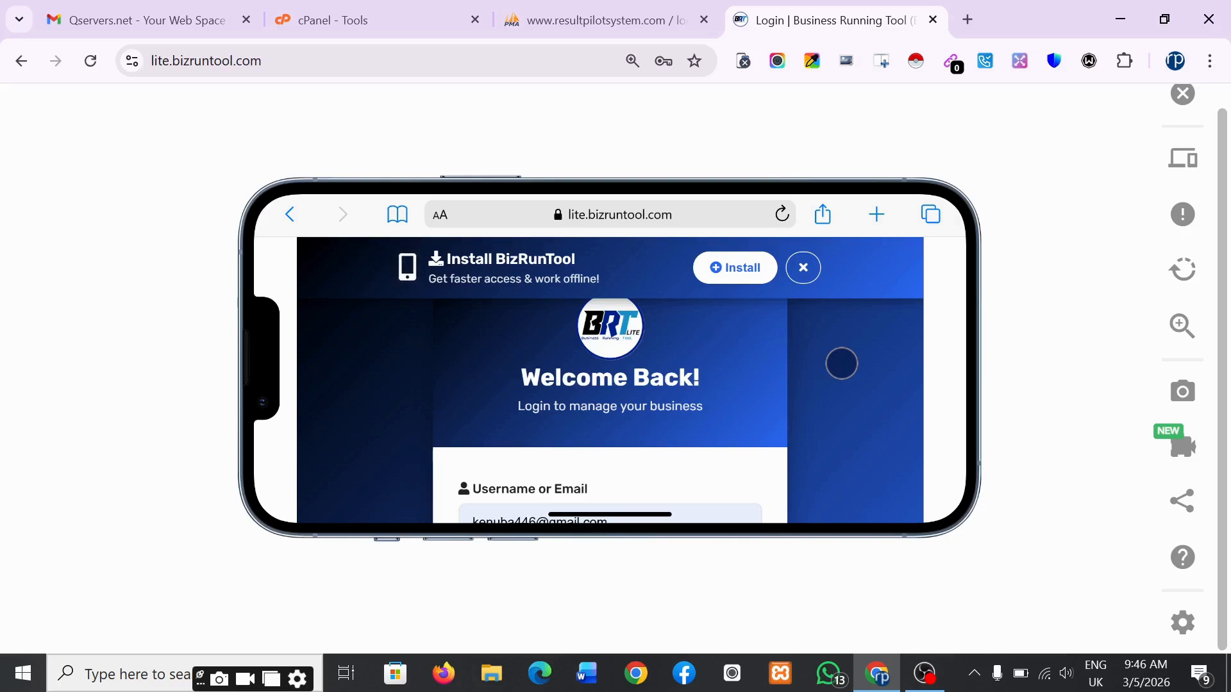
pyautogui.scroll(-3, 841, 364)
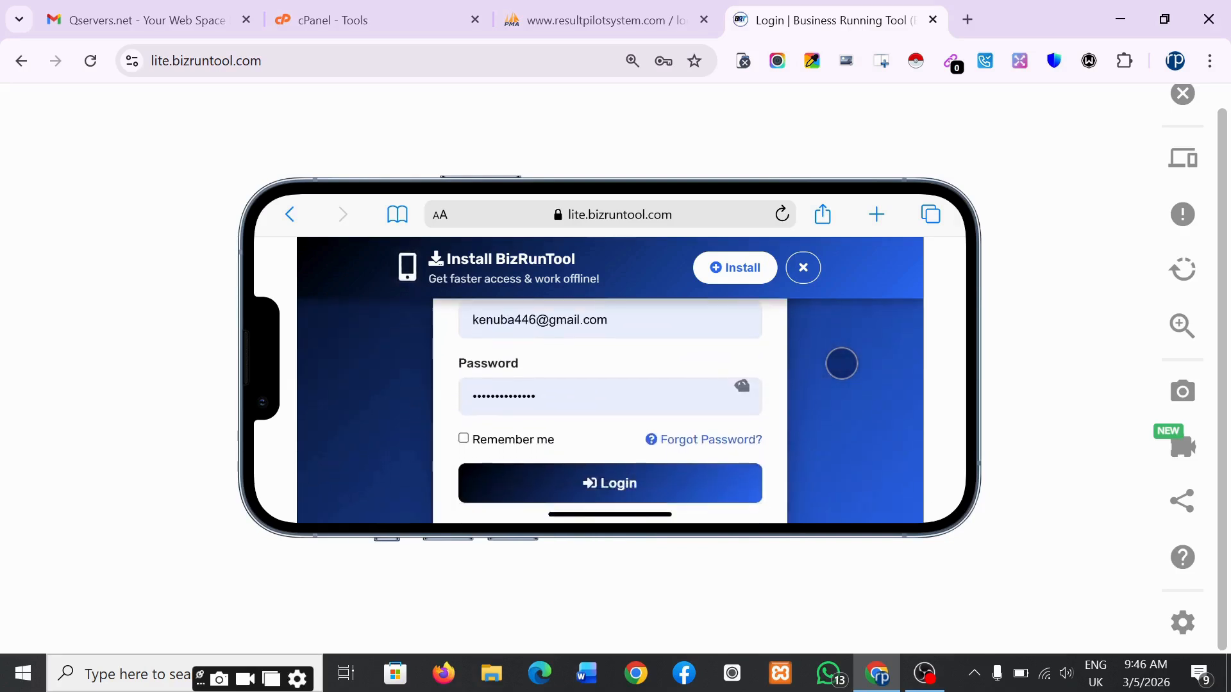
pyautogui.scroll(-1, 841, 364)
pyautogui.scroll(-1, 841, 359)
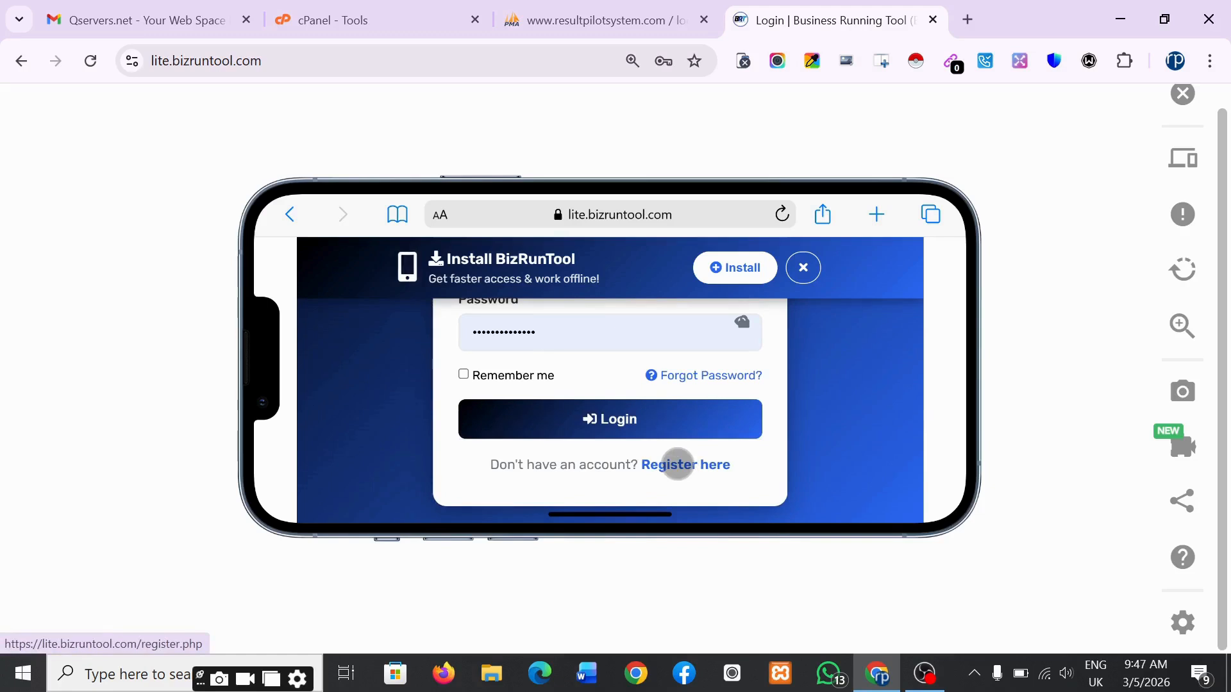
pyautogui.scroll(1, 678, 464)
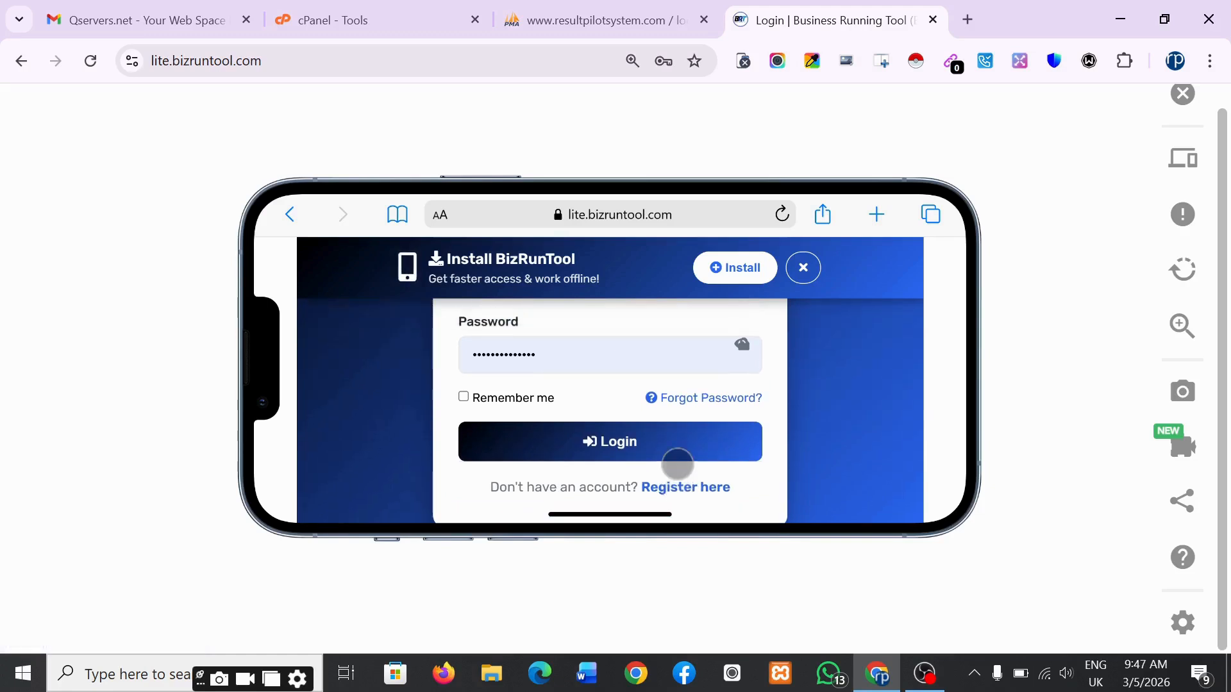
pyautogui.click(618, 449)
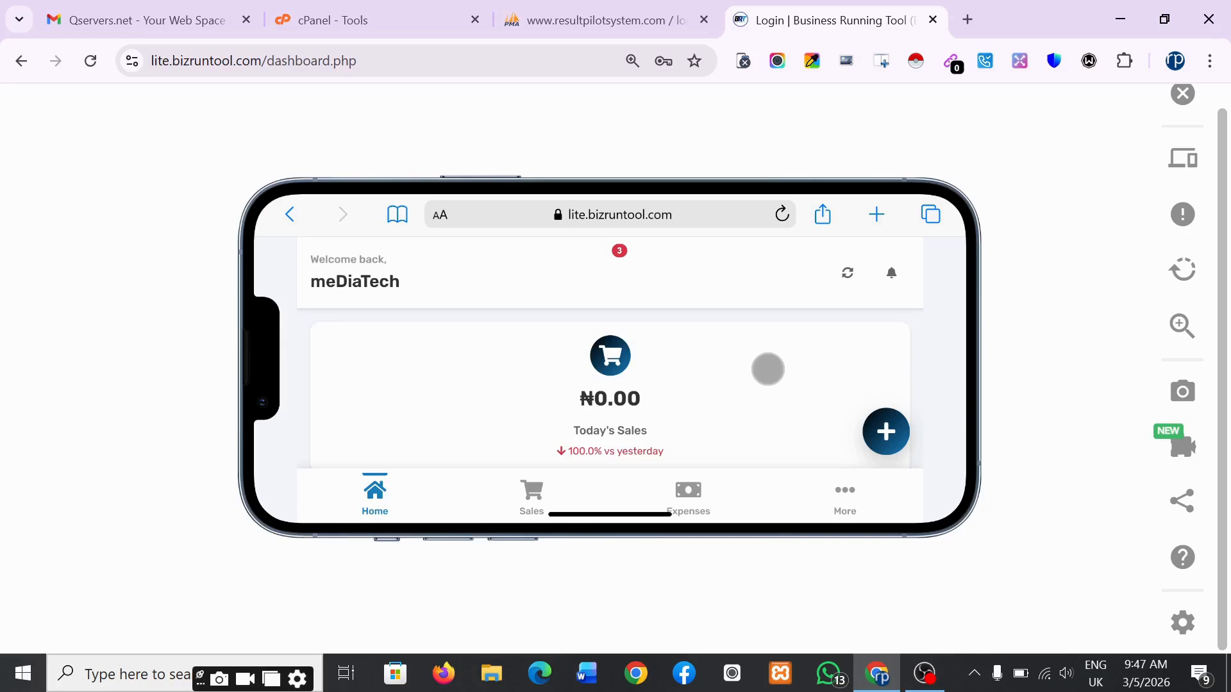
# Review the dashboard's sales, transactions, weekly and expense summary cards and the Quick Actions section
pyautogui.scroll(-2, 767, 369)
pyautogui.scroll(3, 767, 370)
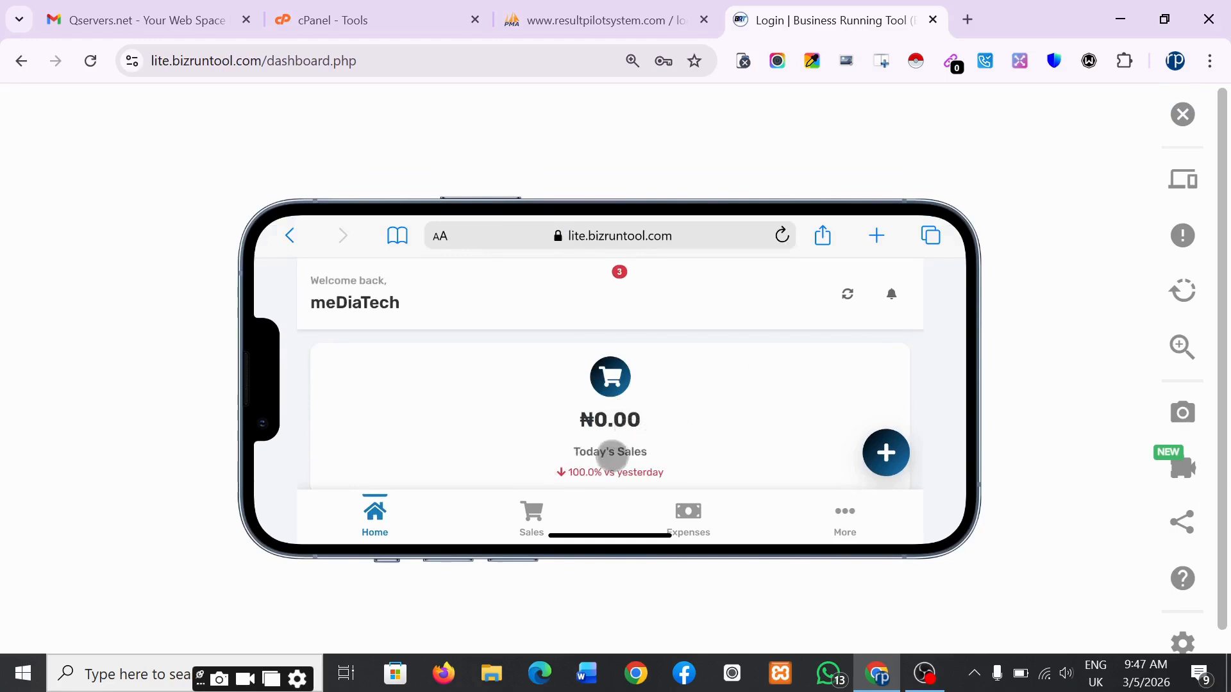
pyautogui.scroll(-3, 591, 420)
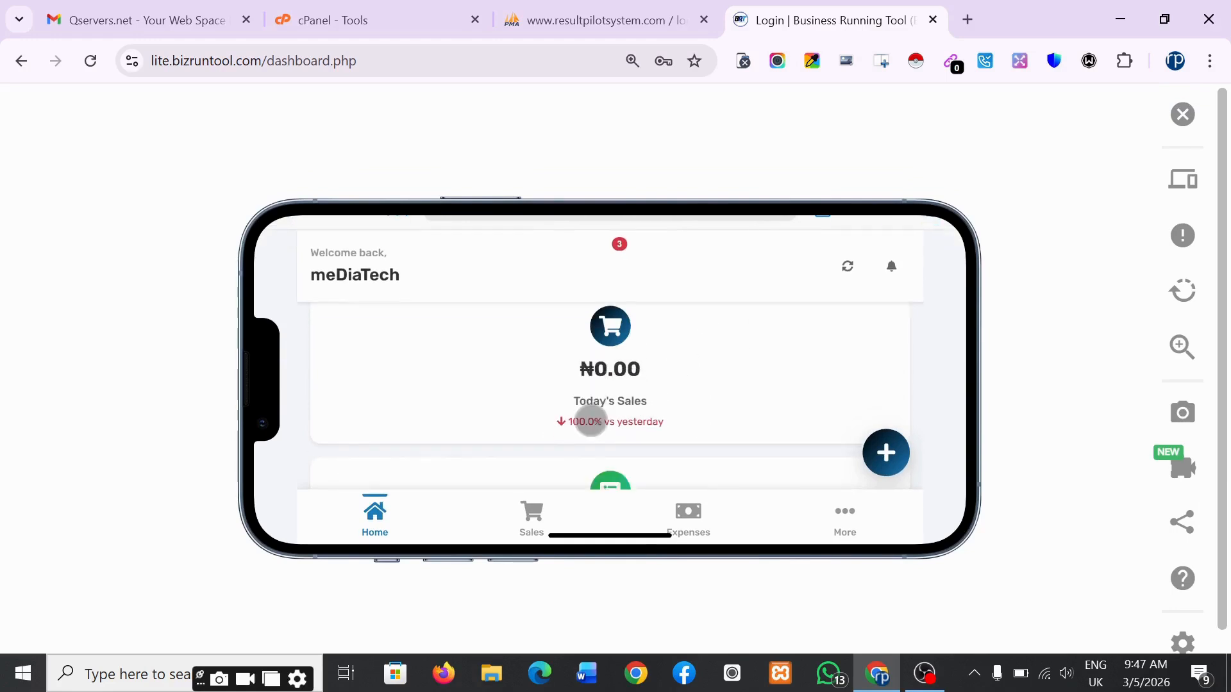
pyautogui.scroll(-2, 591, 420)
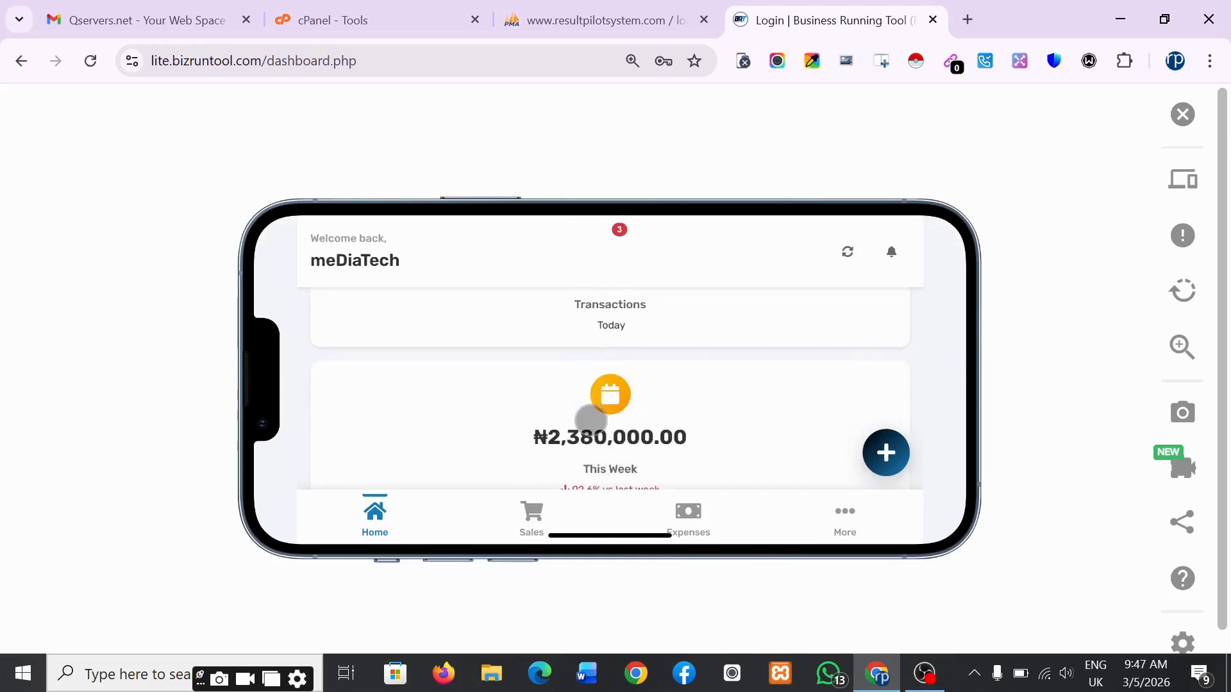
pyautogui.scroll(-2, 590, 420)
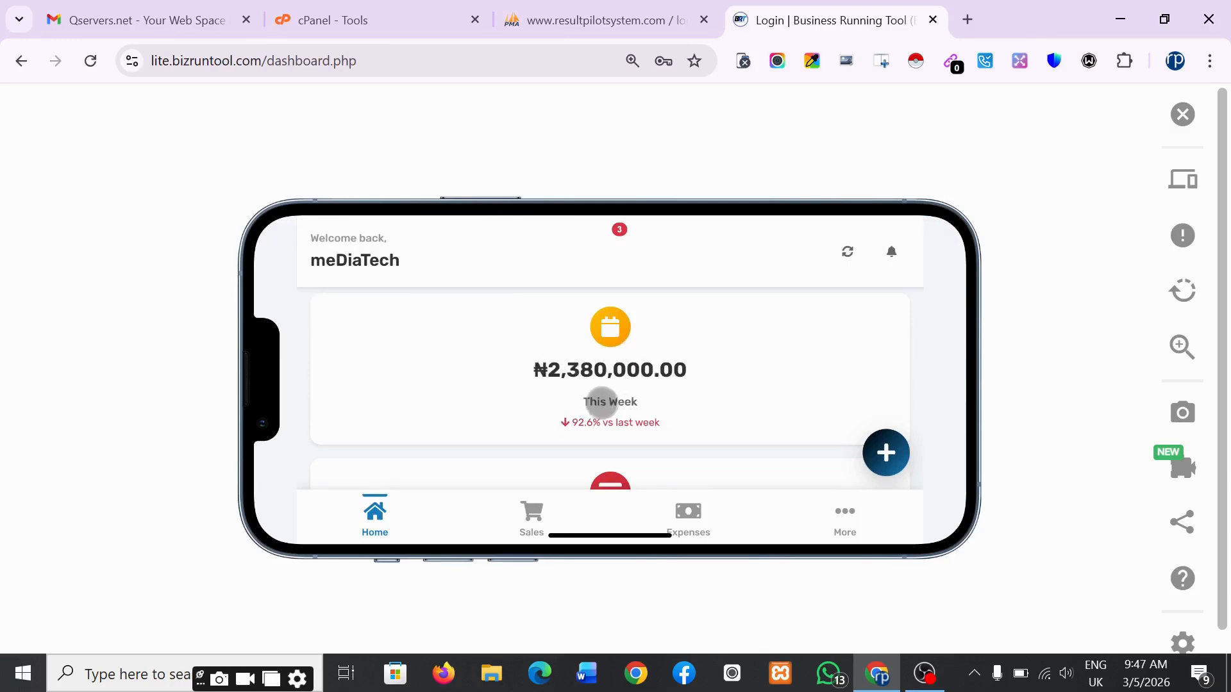
pyautogui.scroll(-2, 629, 387)
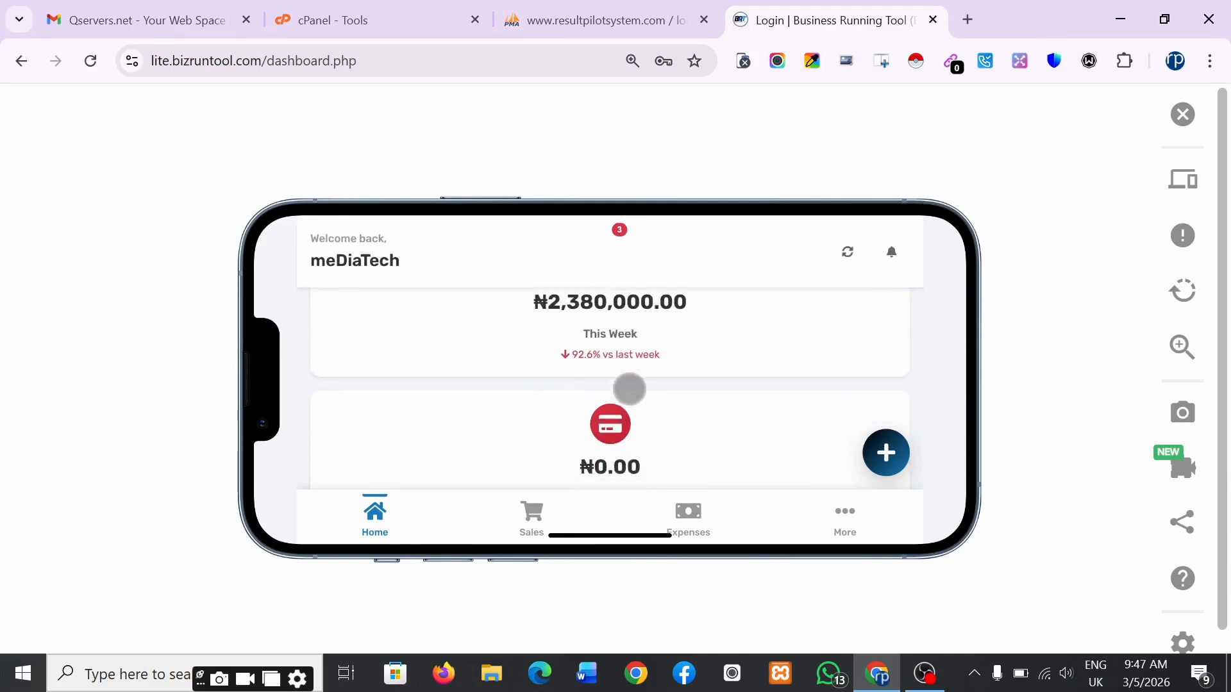
pyautogui.scroll(-2, 629, 387)
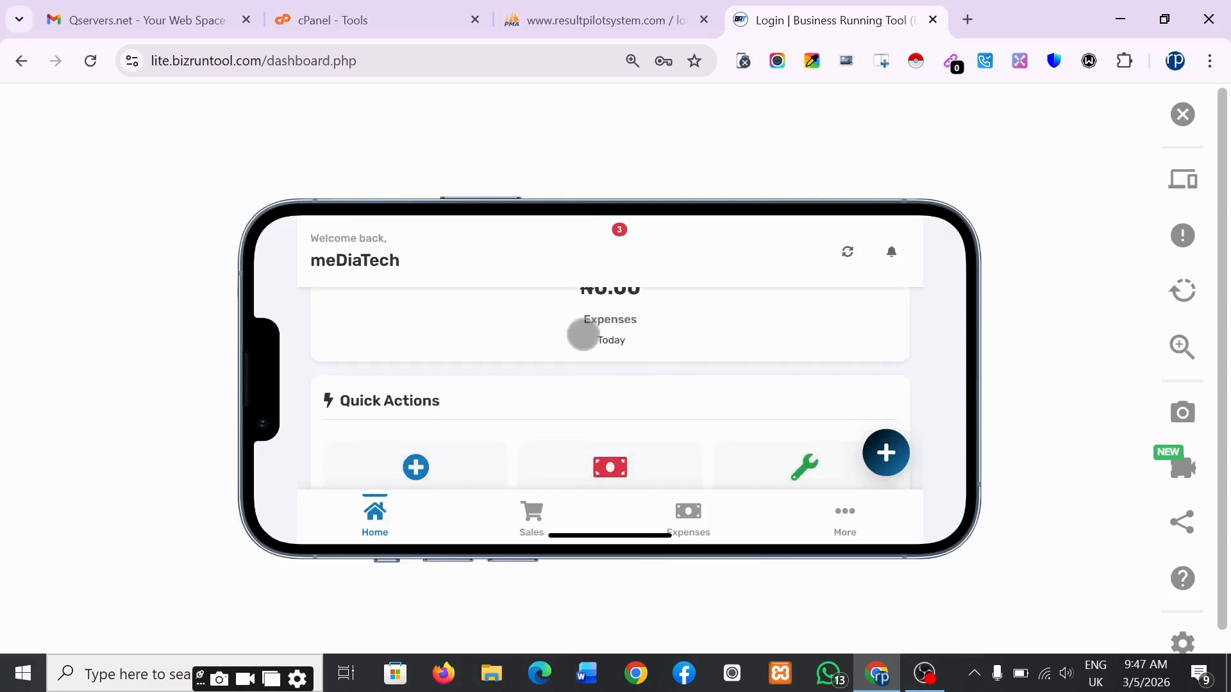
pyautogui.scroll(-1, 583, 335)
pyautogui.scroll(-3, 584, 335)
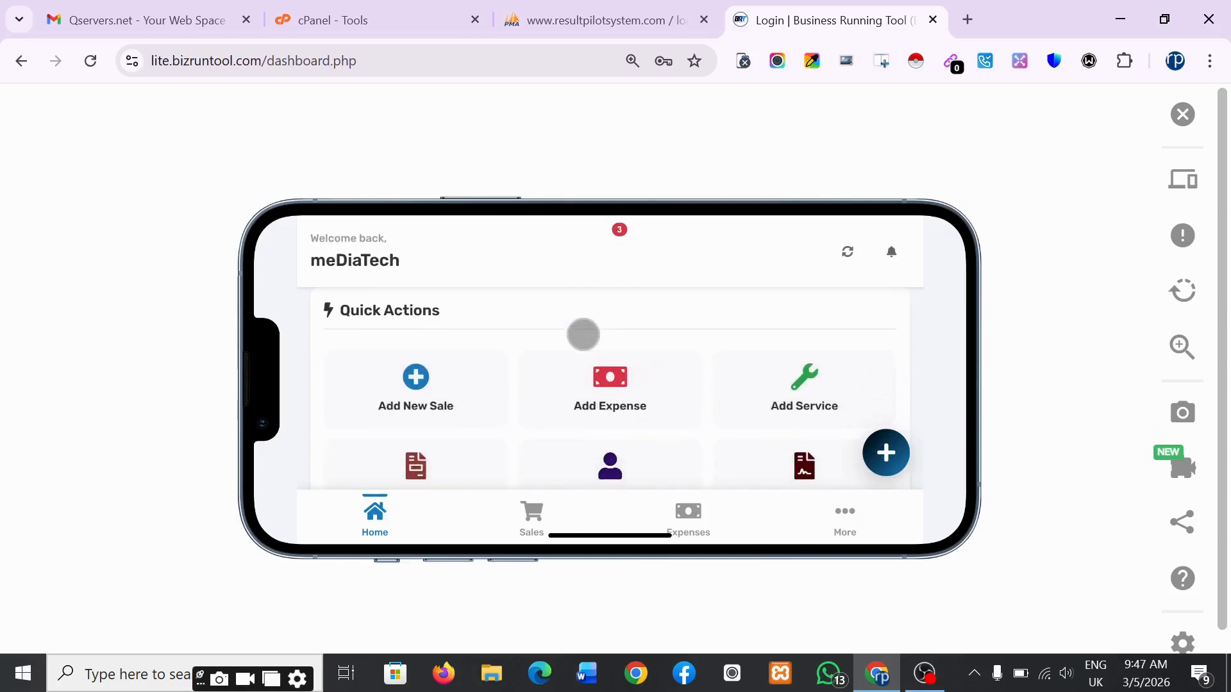
pyautogui.scroll(-1, 583, 335)
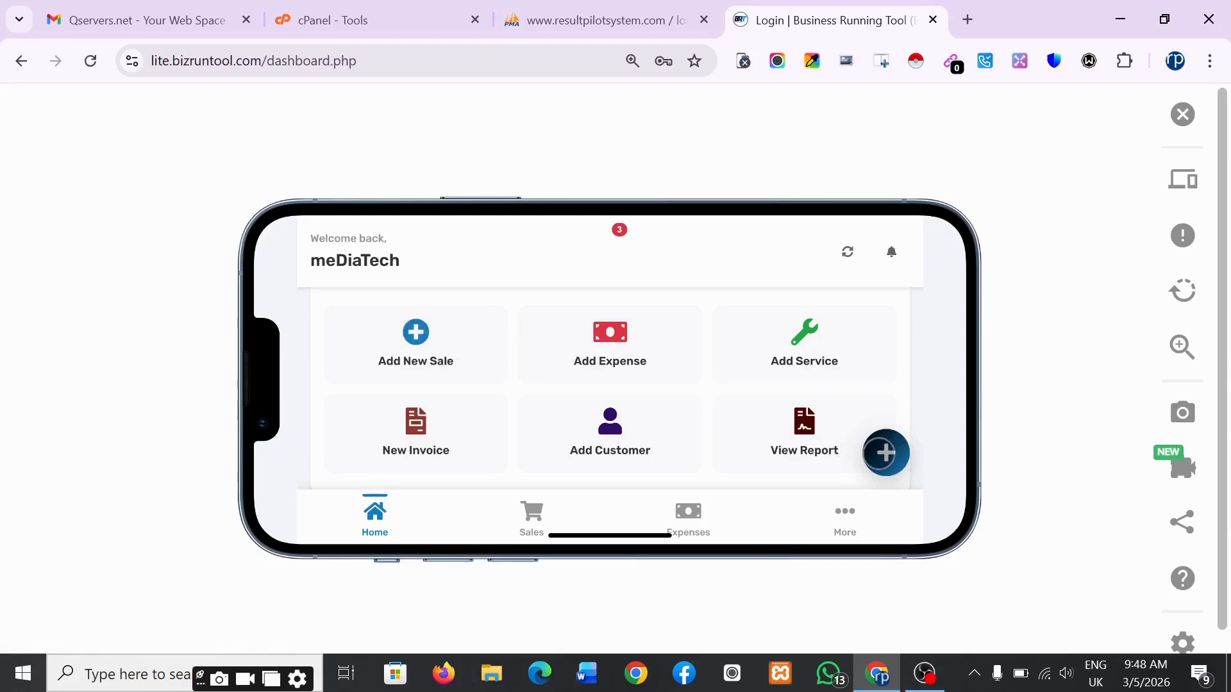
# Start a new sale entry and fill in the customer's phone number from the first saved suggestion
pyautogui.click(883, 453)
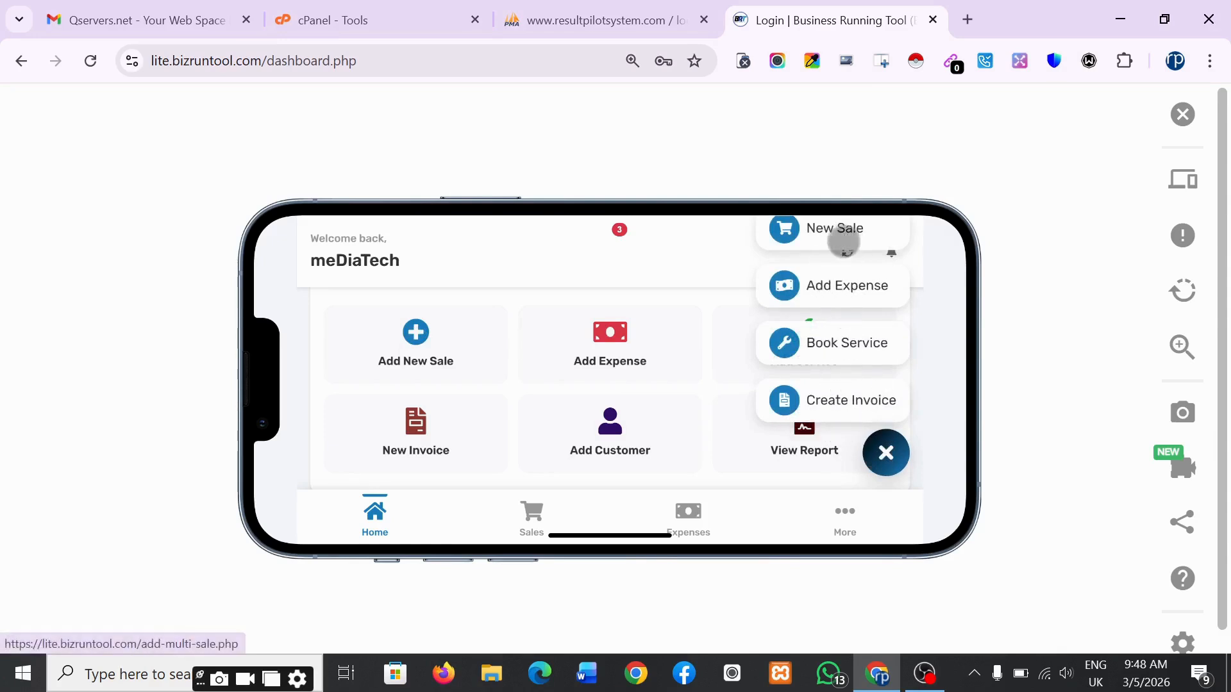
pyautogui.click(842, 232)
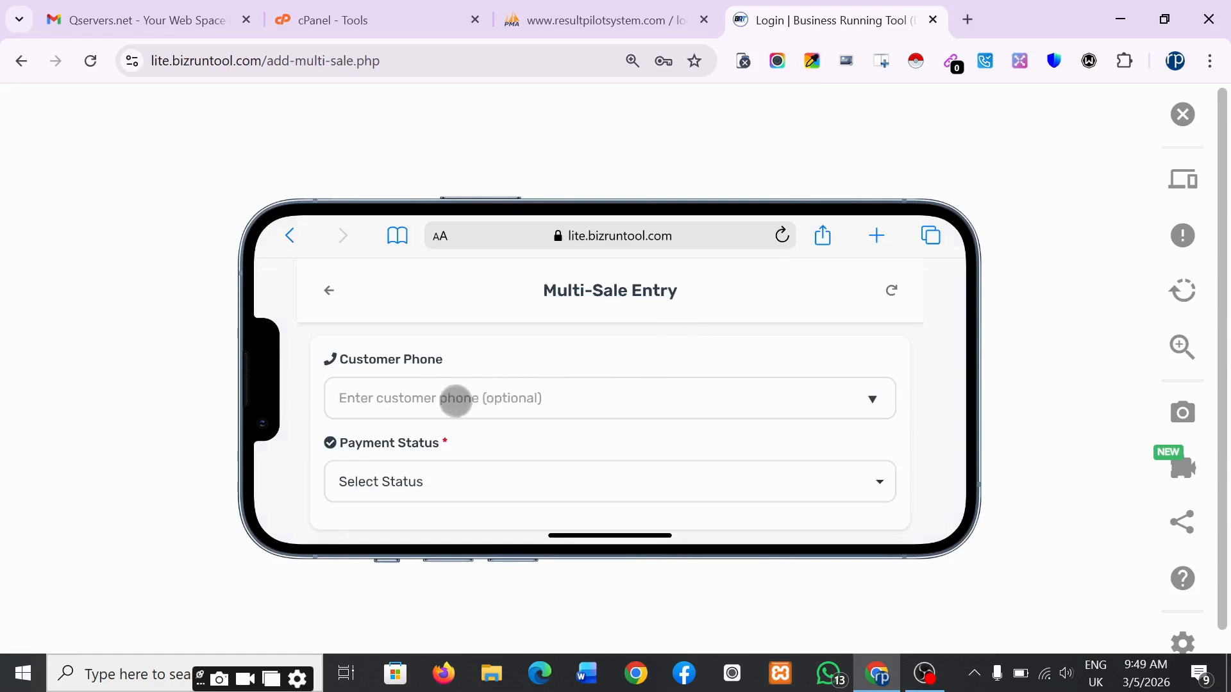
pyautogui.click(456, 401)
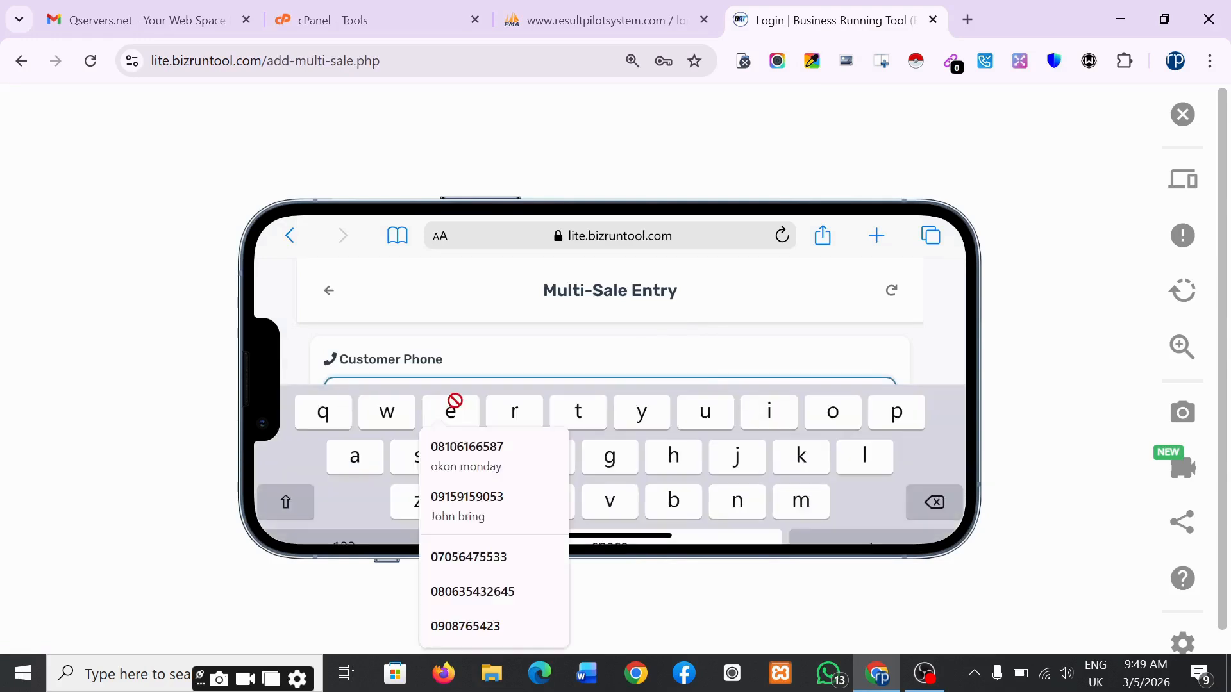
pyautogui.click(468, 463)
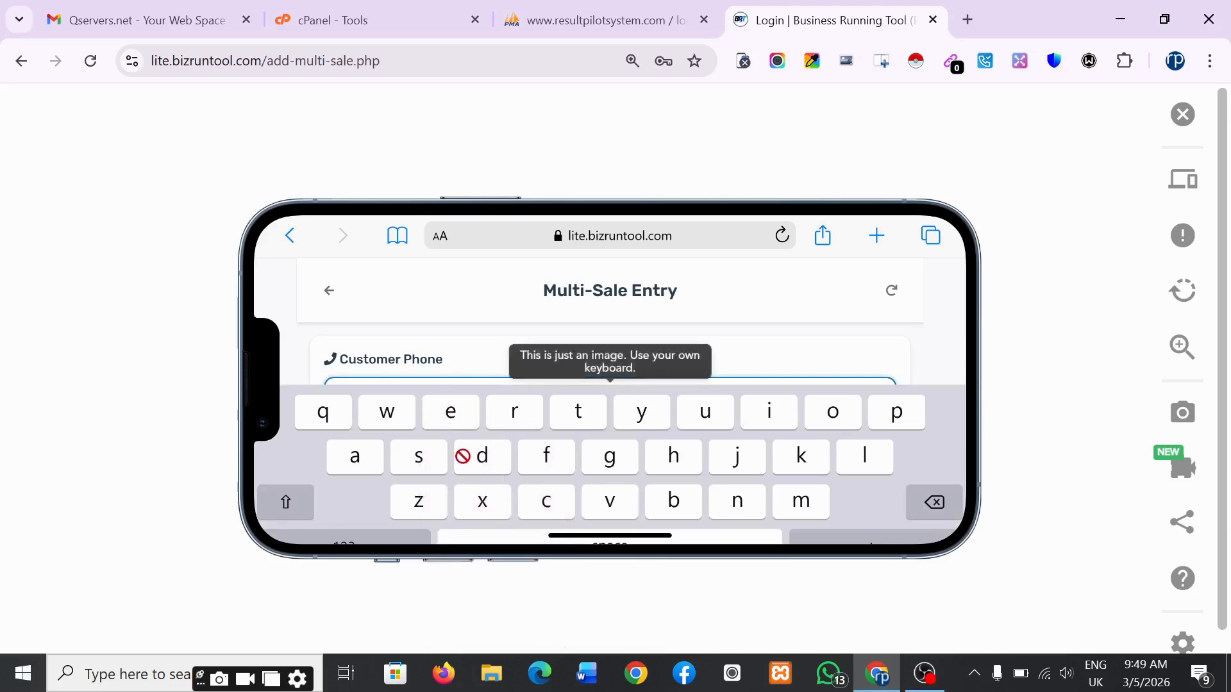
pyautogui.click(482, 344)
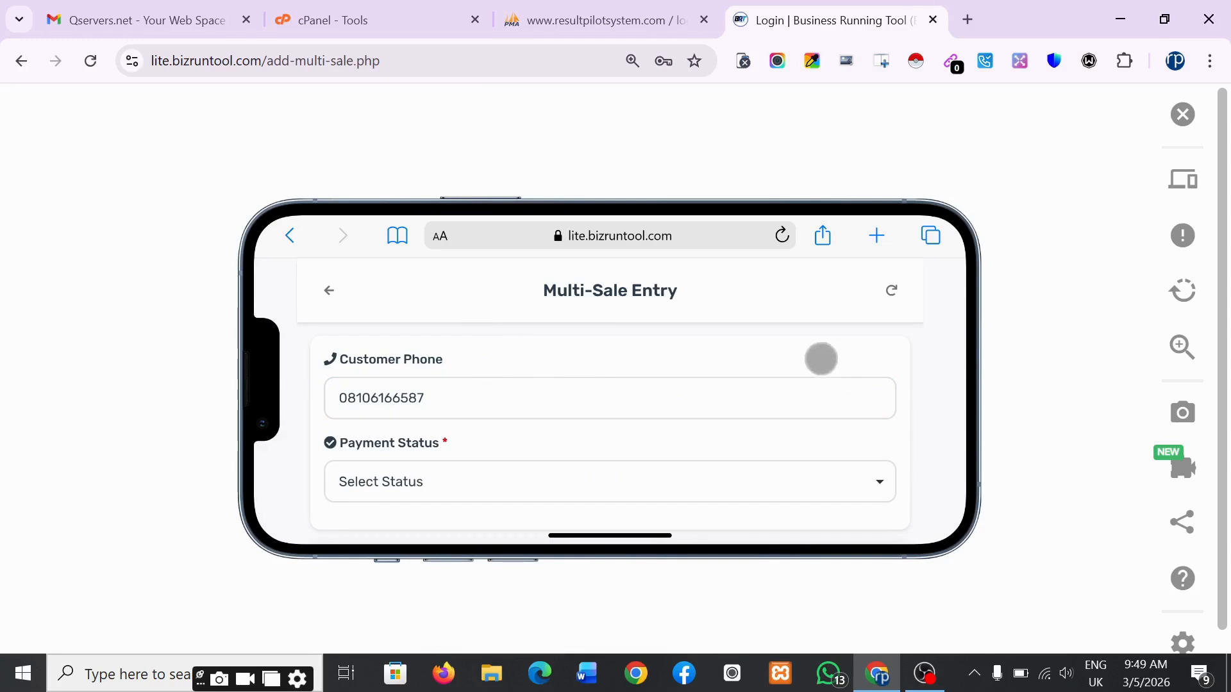
# Set the sale's payment status to Part Payment
pyautogui.scroll(-1, 821, 359)
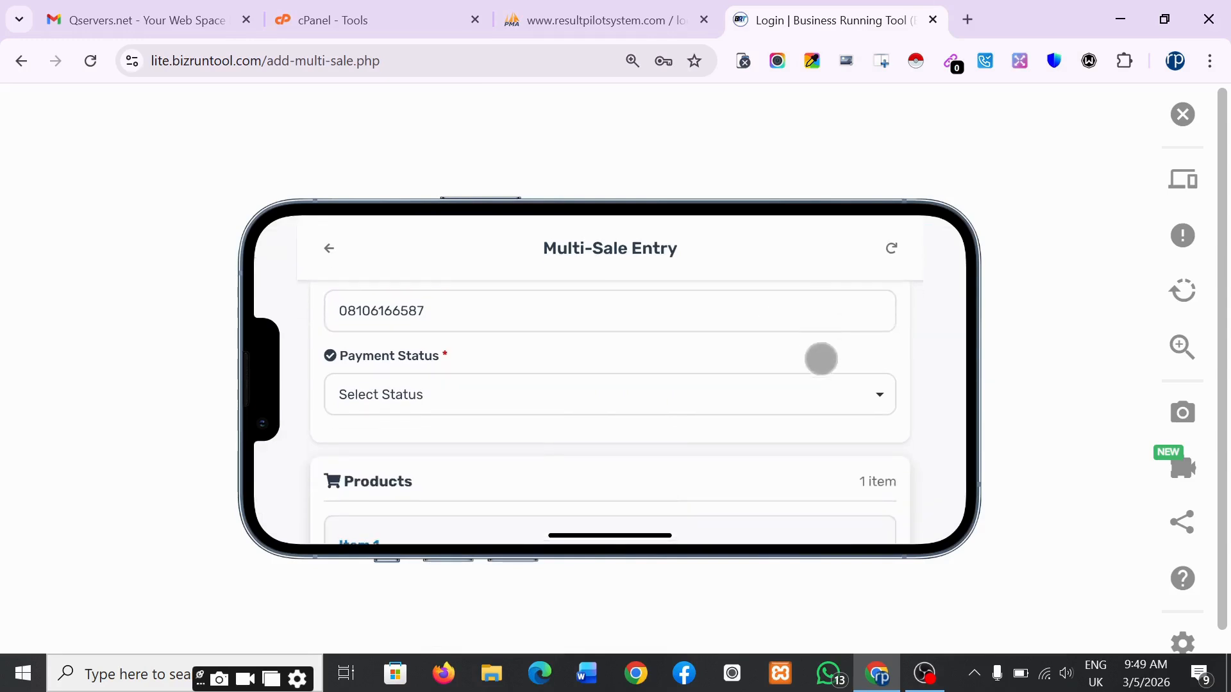
pyautogui.scroll(-1, 821, 359)
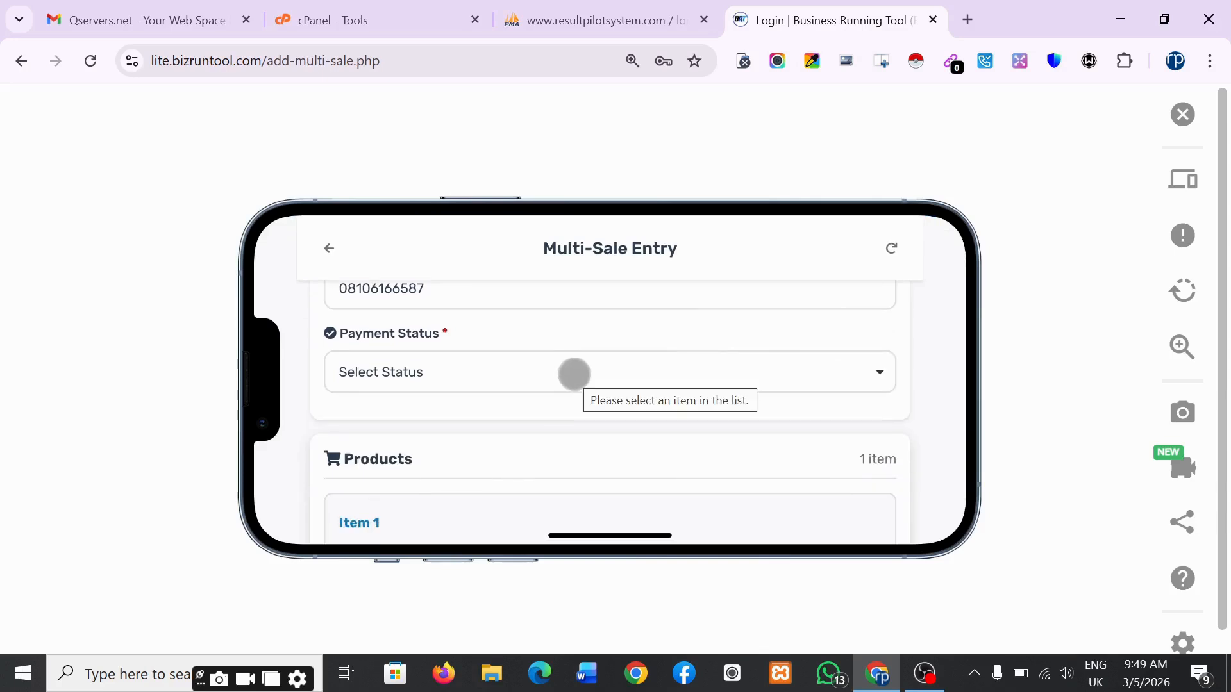
pyautogui.click(574, 373)
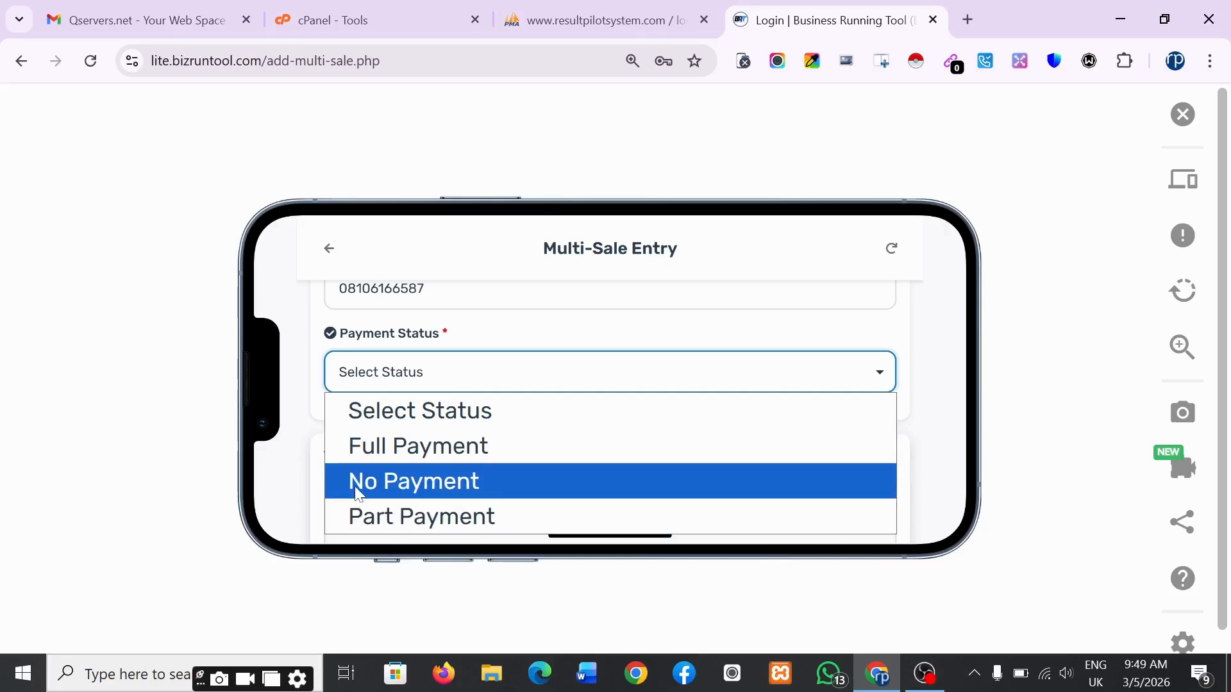
pyautogui.click(398, 516)
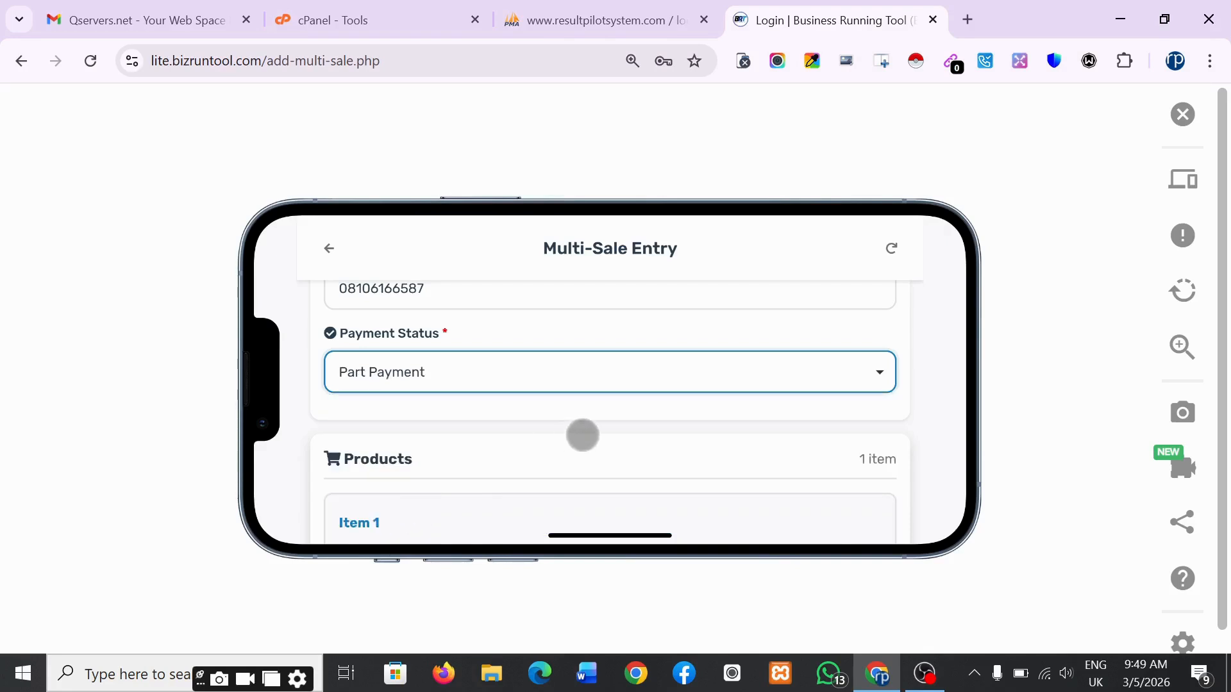
pyautogui.click(587, 430)
# Search products for "lg" and choose the Mi+ (MiJ) 32'' Inches Digital Satellite Frameless HD LED TV-Black as Item 1
pyautogui.scroll(-1, 591, 429)
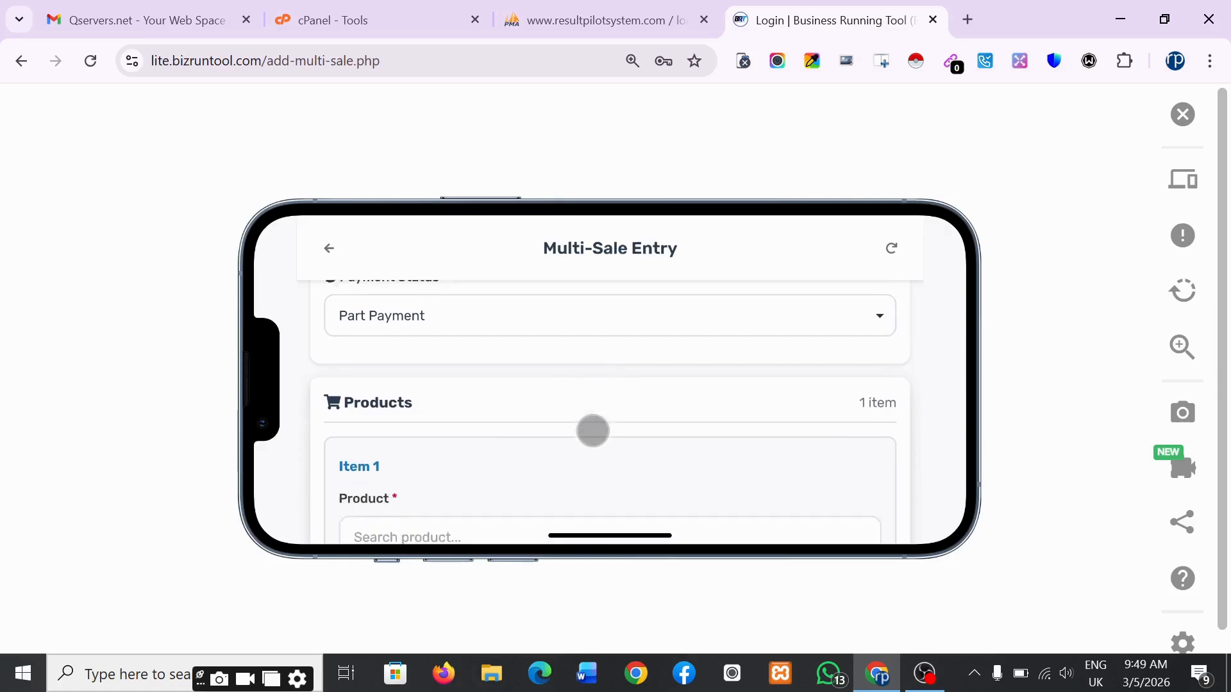
pyautogui.scroll(-2, 592, 430)
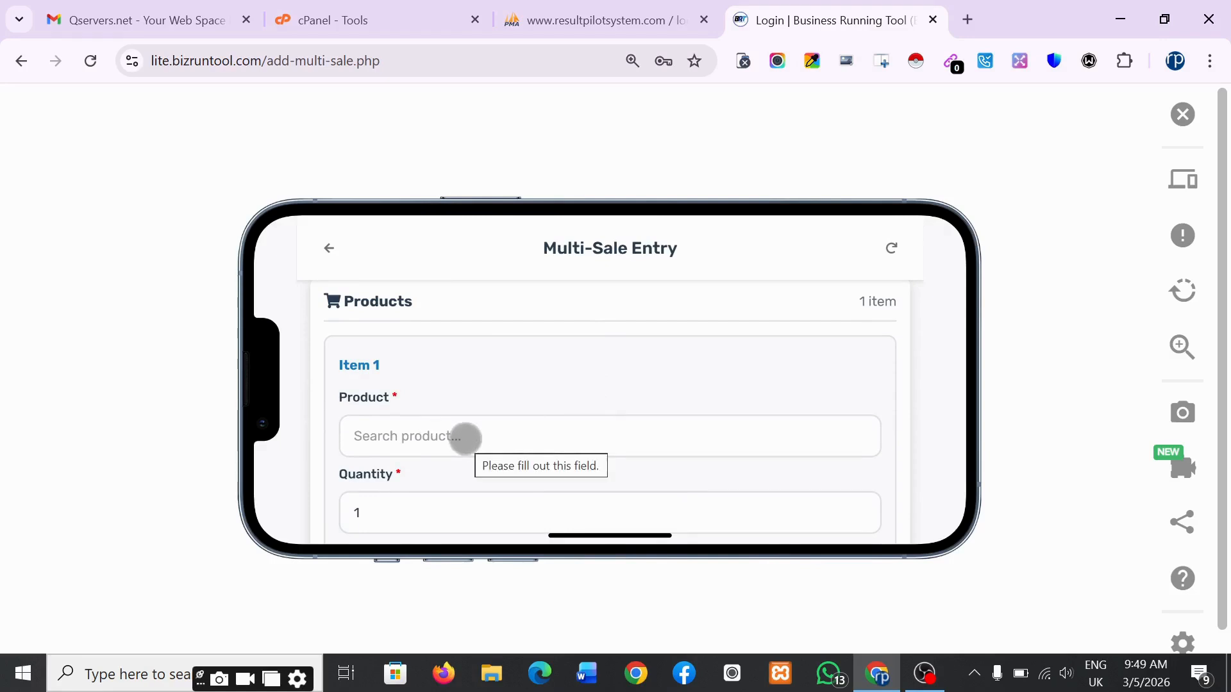
pyautogui.click(465, 439)
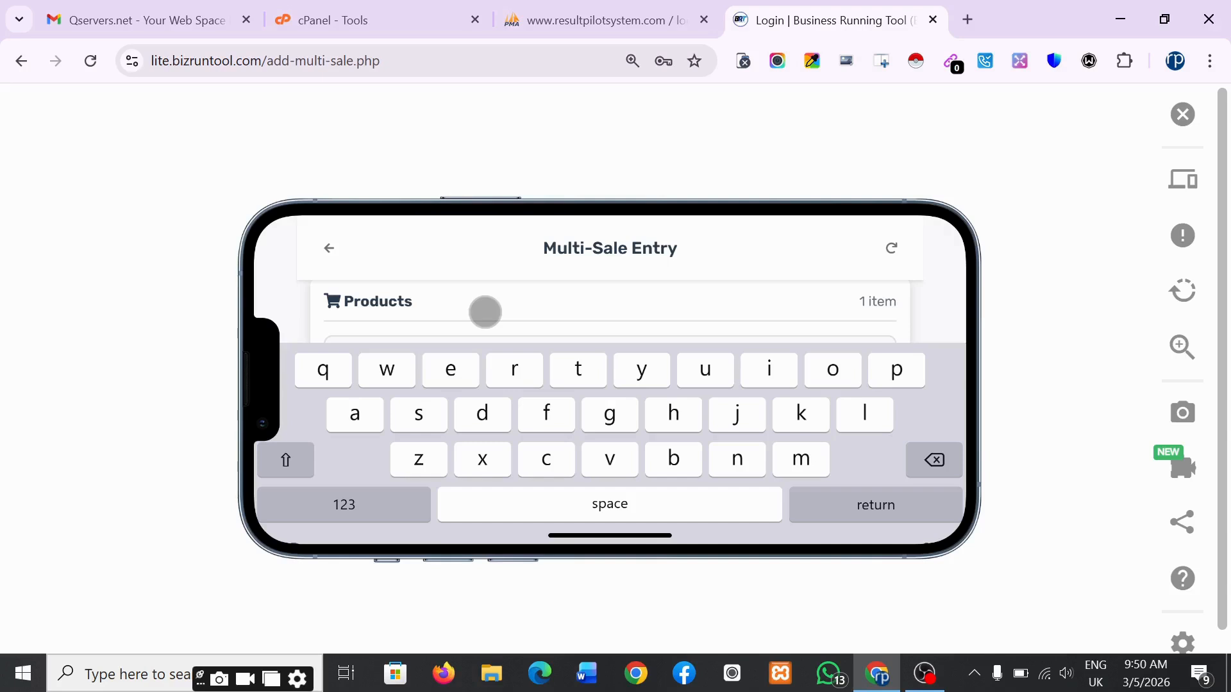
pyautogui.write('lg')
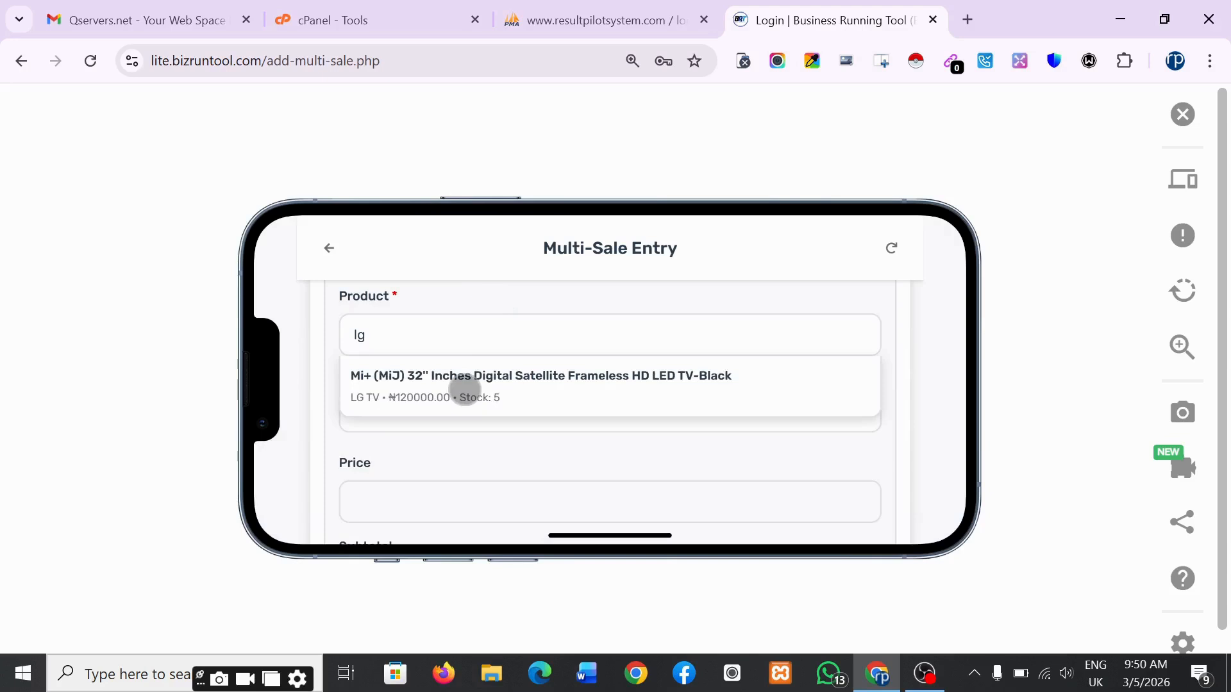
pyautogui.click(465, 390)
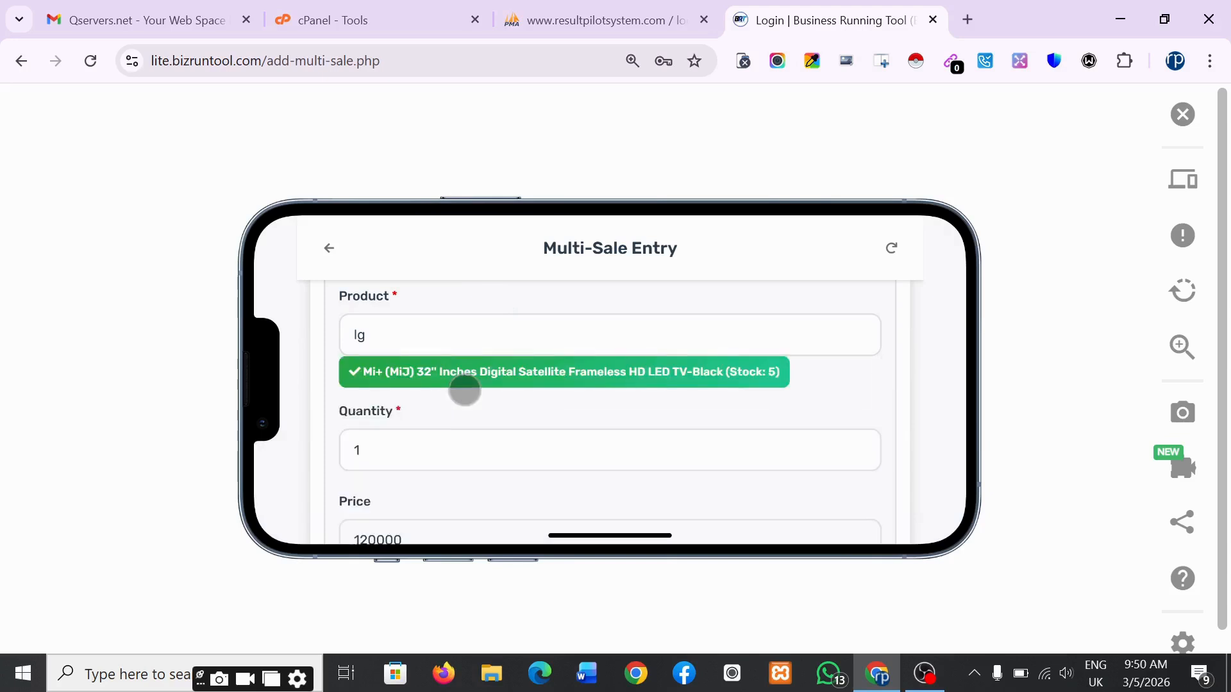
pyautogui.scroll(-1, 480, 448)
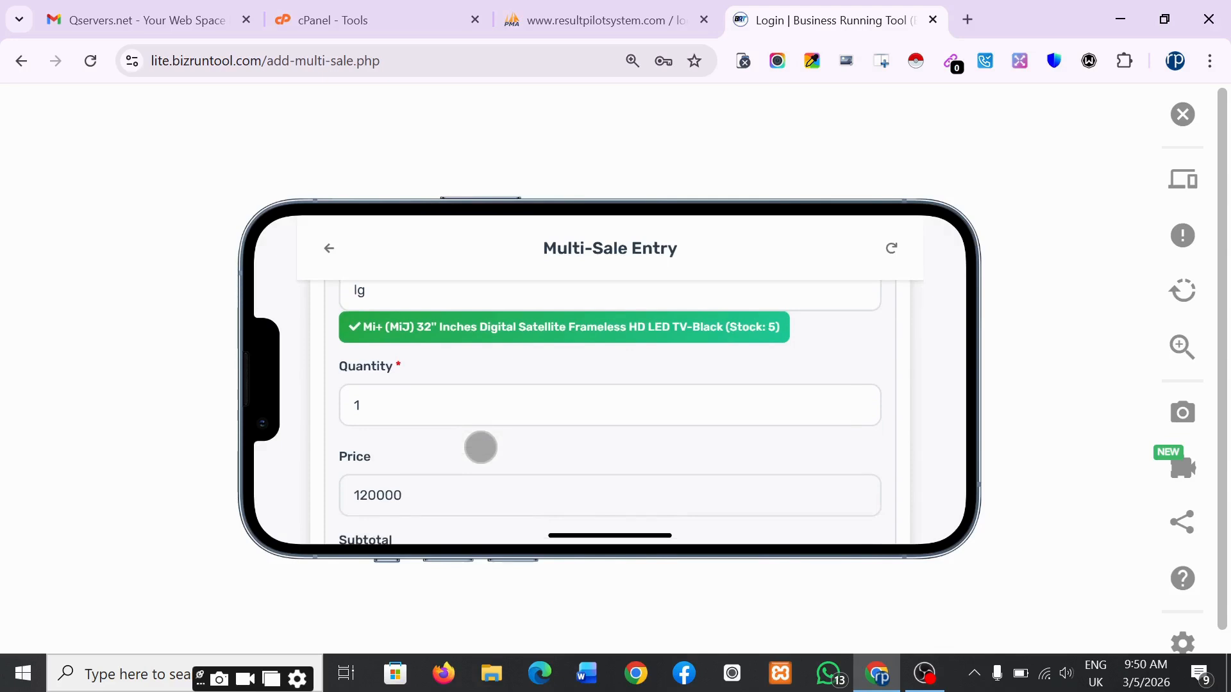
pyautogui.click(466, 414)
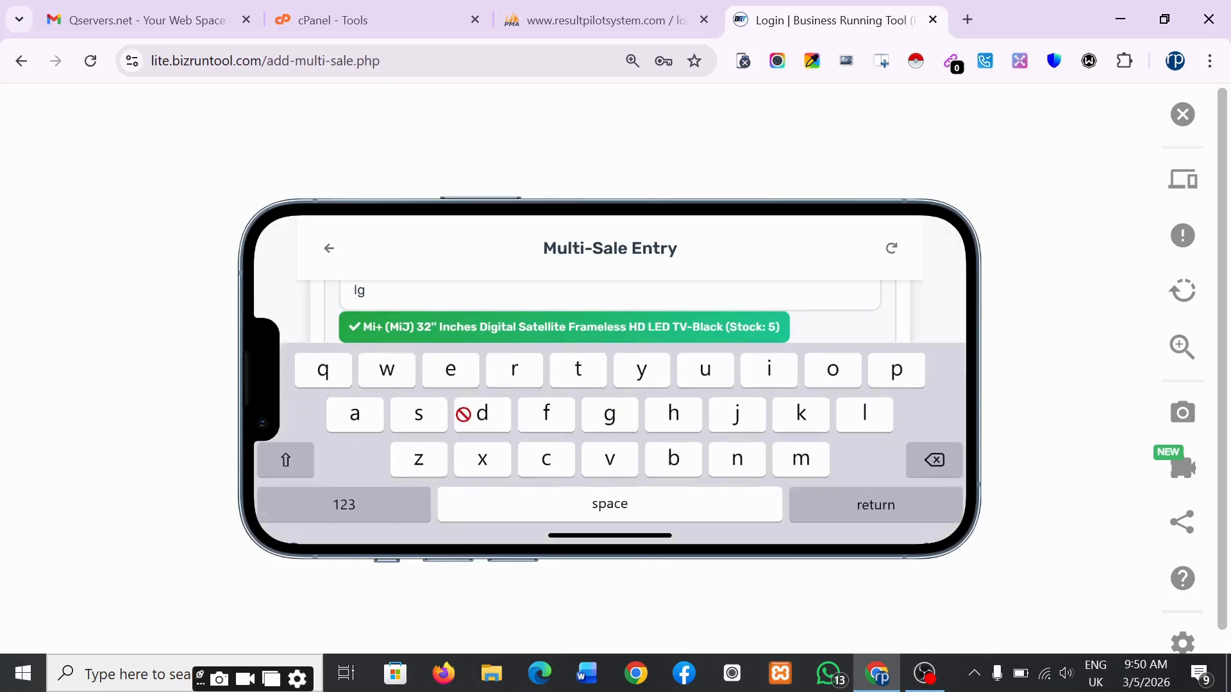
pyautogui.click(688, 294)
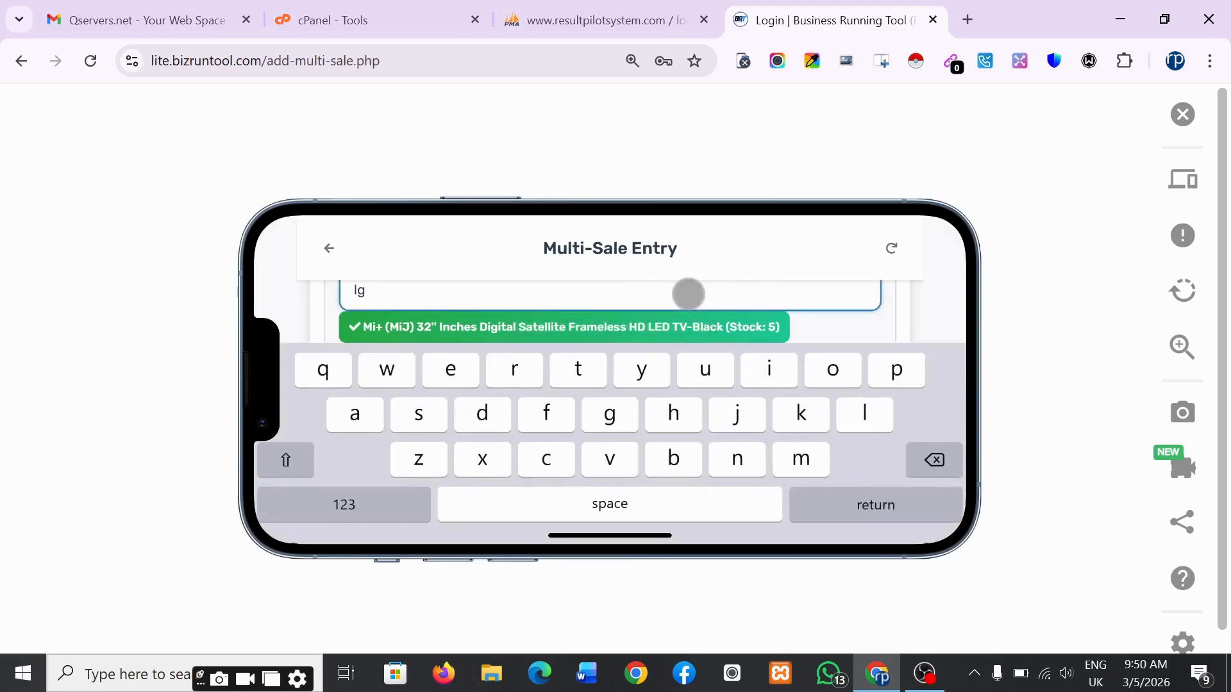
pyautogui.click(918, 302)
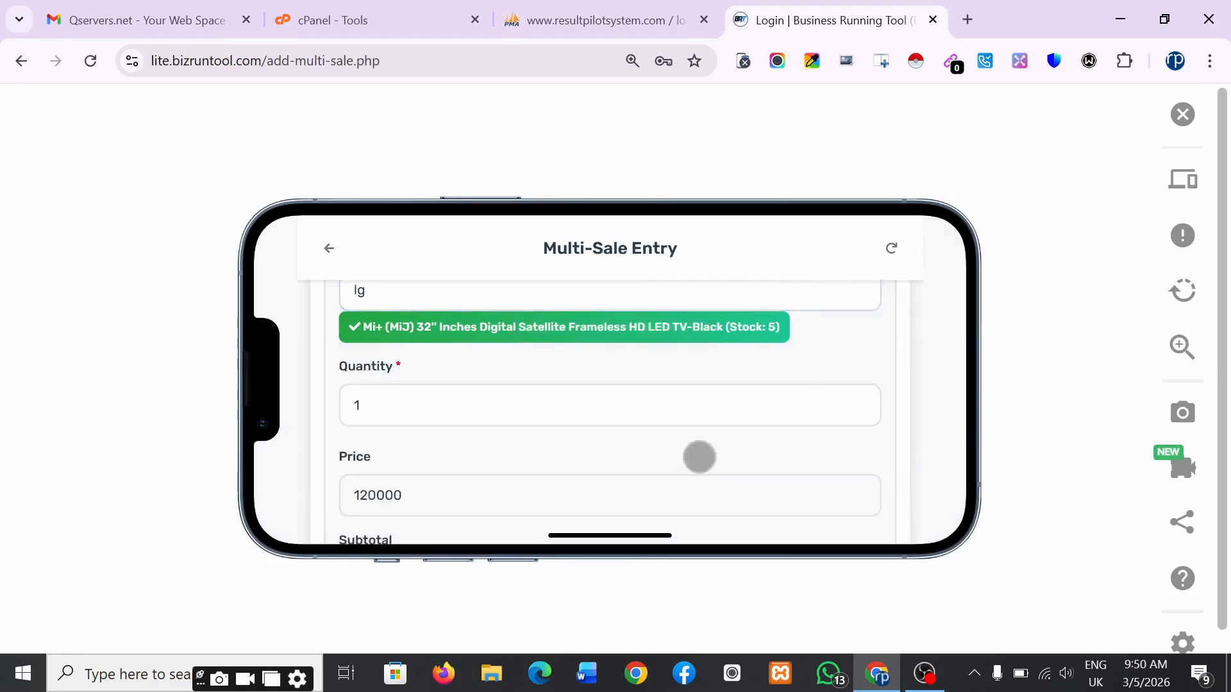
# Add a second item entry to the sale below Item 1
pyautogui.scroll(-2, 913, 422)
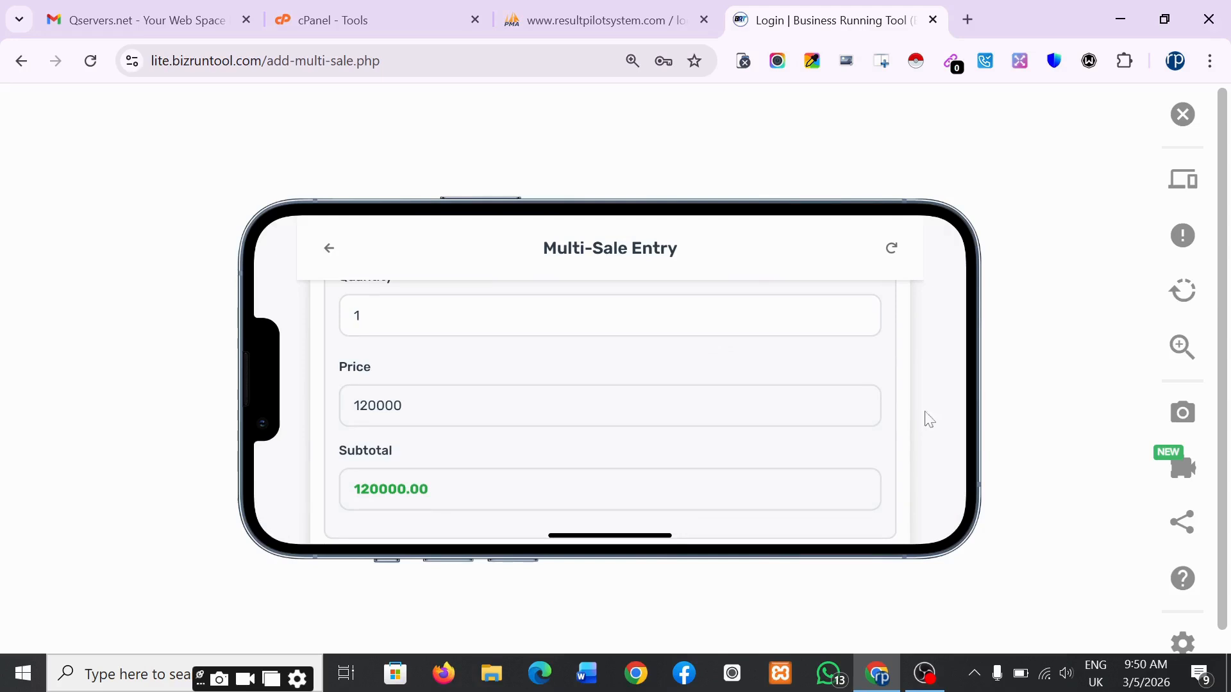
pyautogui.scroll(-2, 925, 418)
pyautogui.scroll(-1, 929, 420)
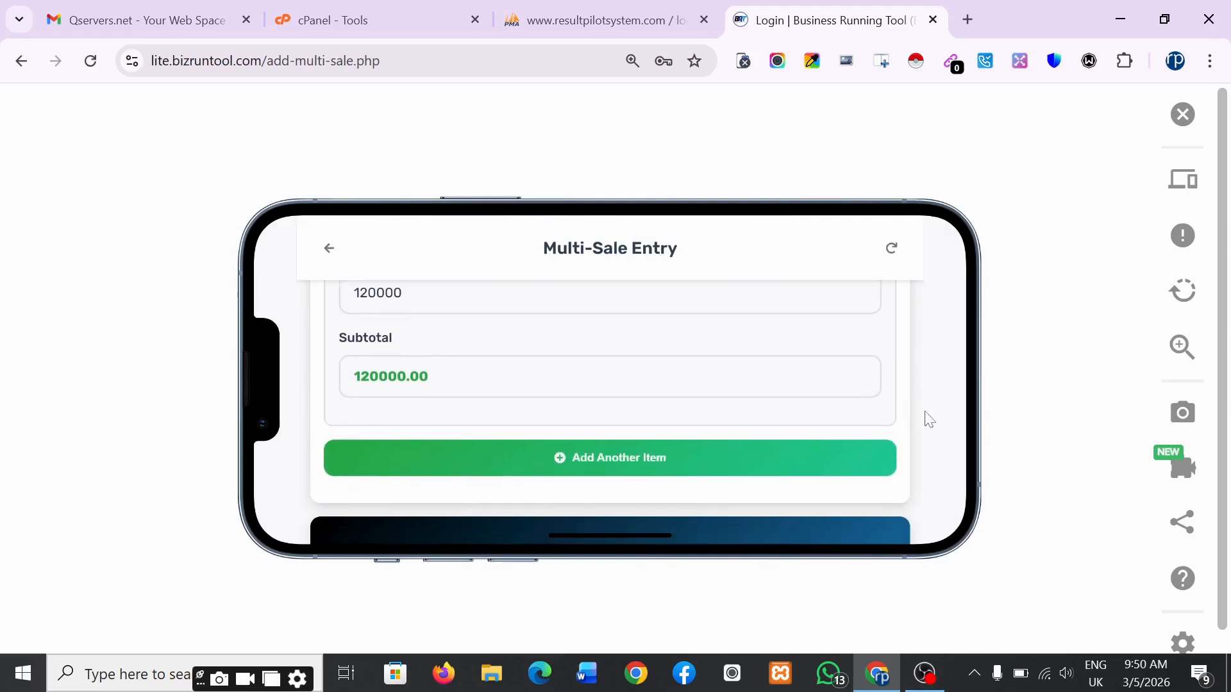
pyautogui.scroll(-1, 929, 419)
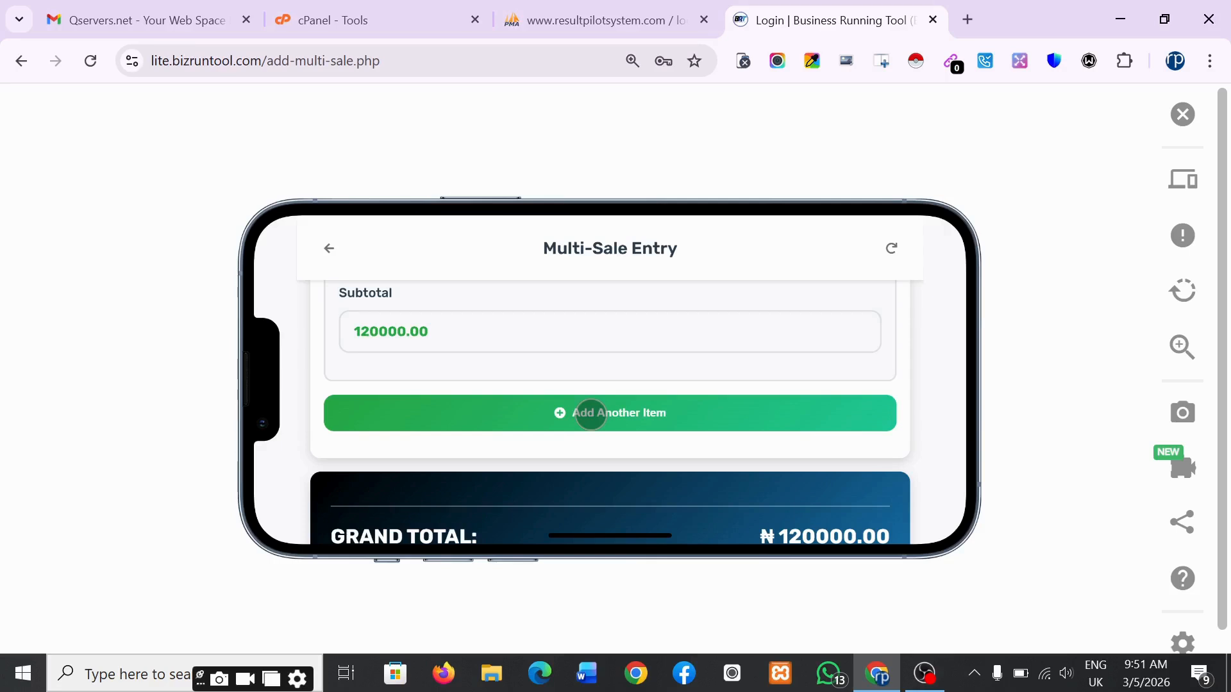
pyautogui.click(591, 413)
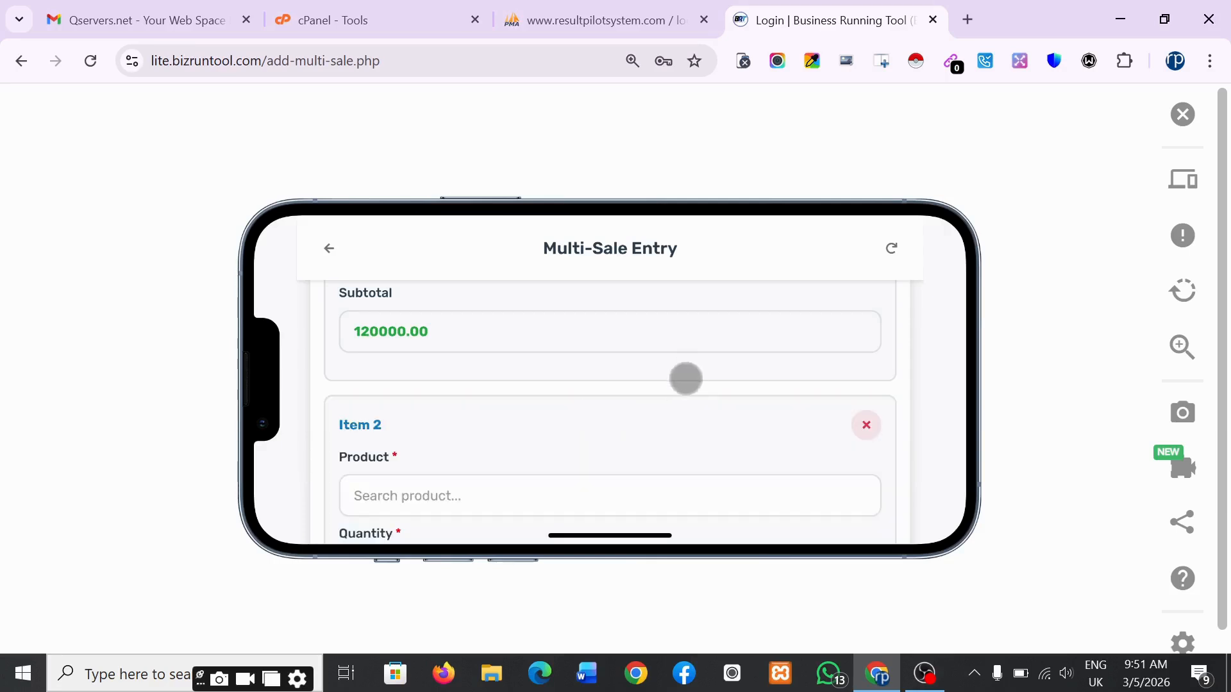
# Search products for "ble" and choose the addigoes Wireless Electric Water Pump as Item 2
pyautogui.scroll(-1, 685, 379)
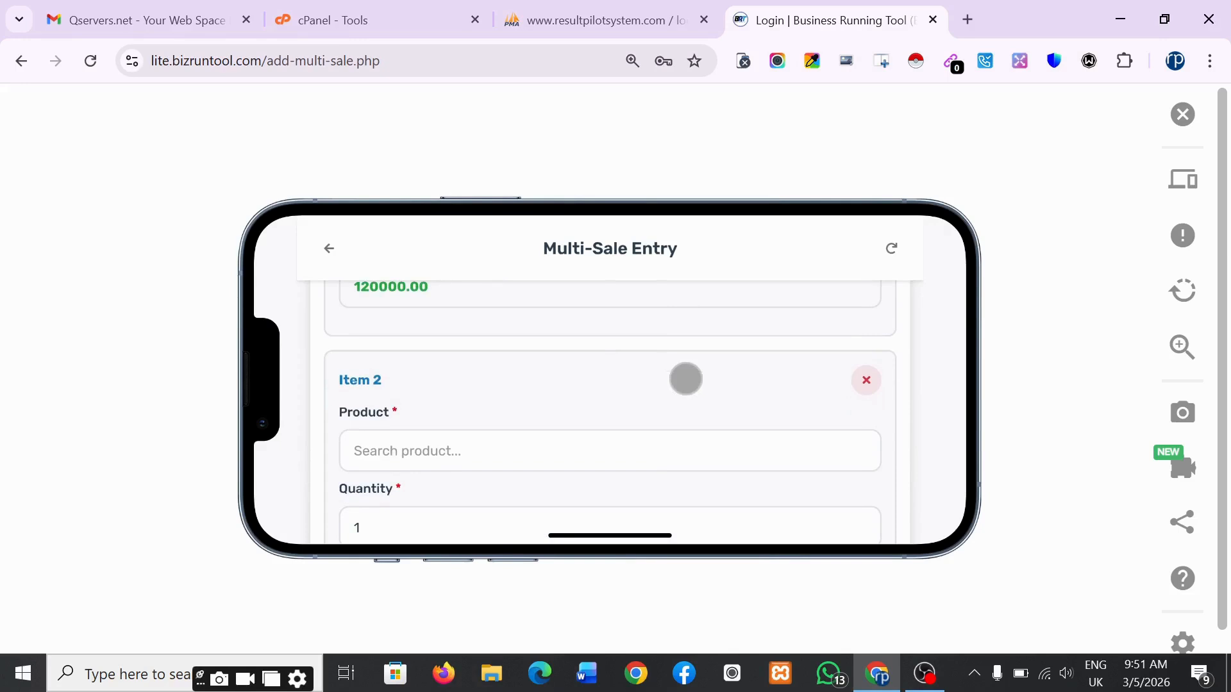
pyautogui.scroll(-1, 685, 379)
pyautogui.click(563, 402)
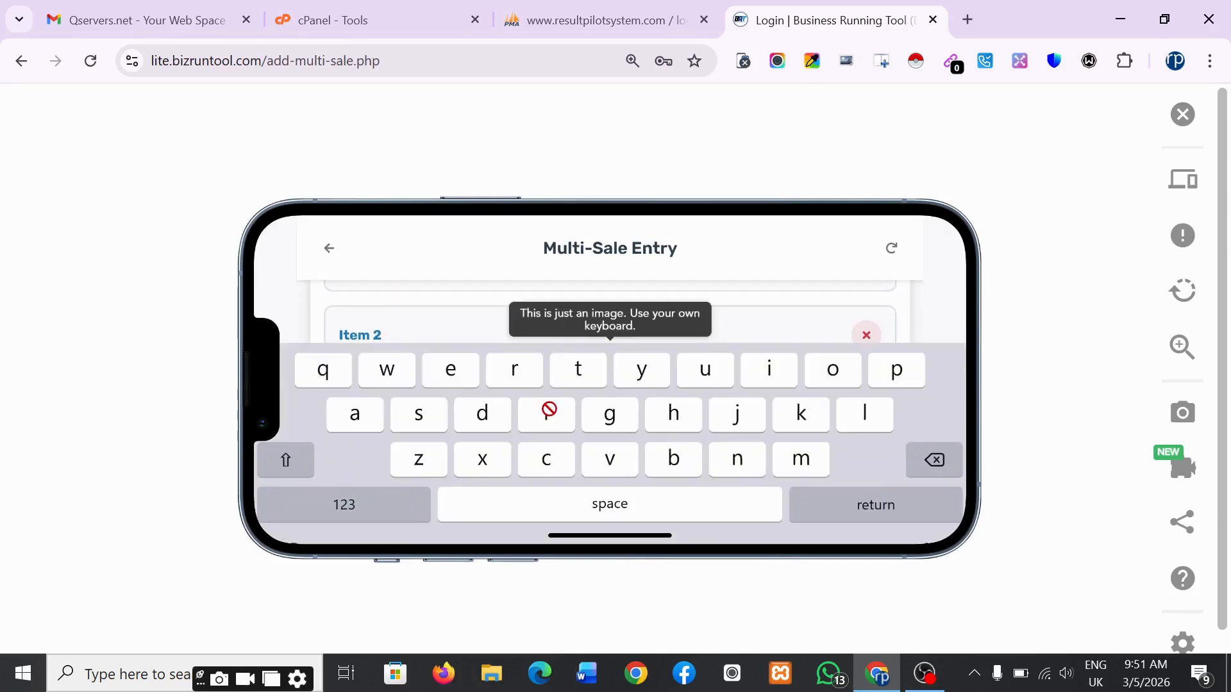
pyautogui.write('blea')
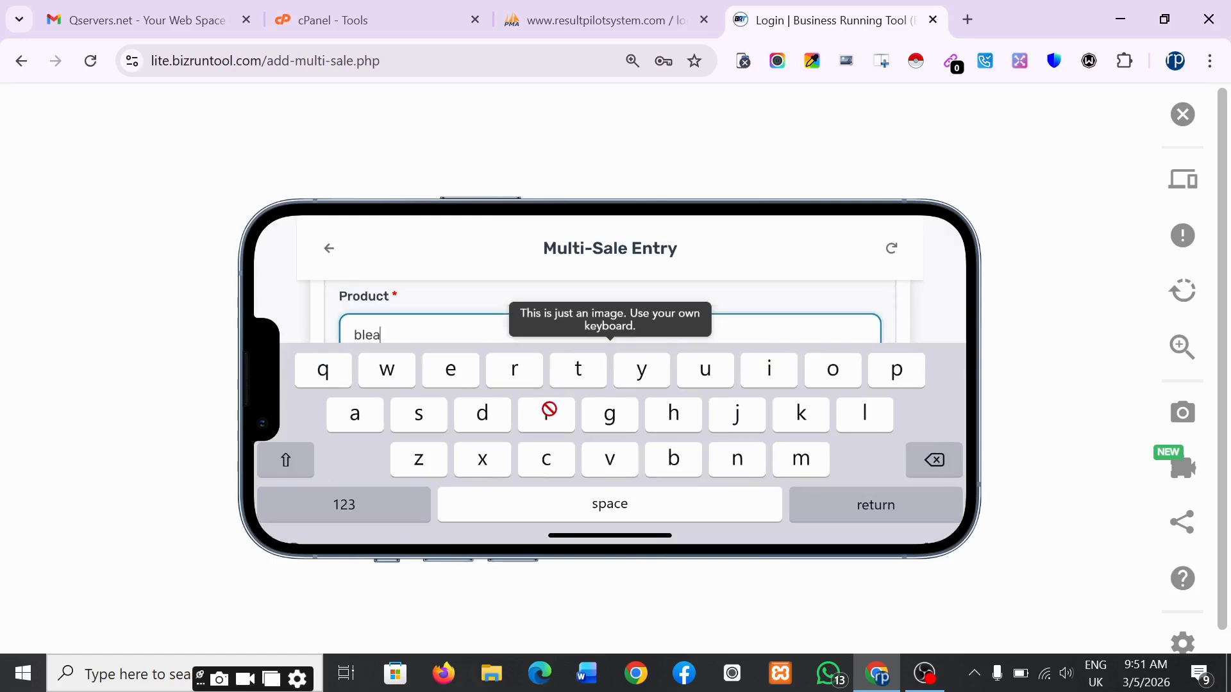
pyautogui.press('BackSpace')
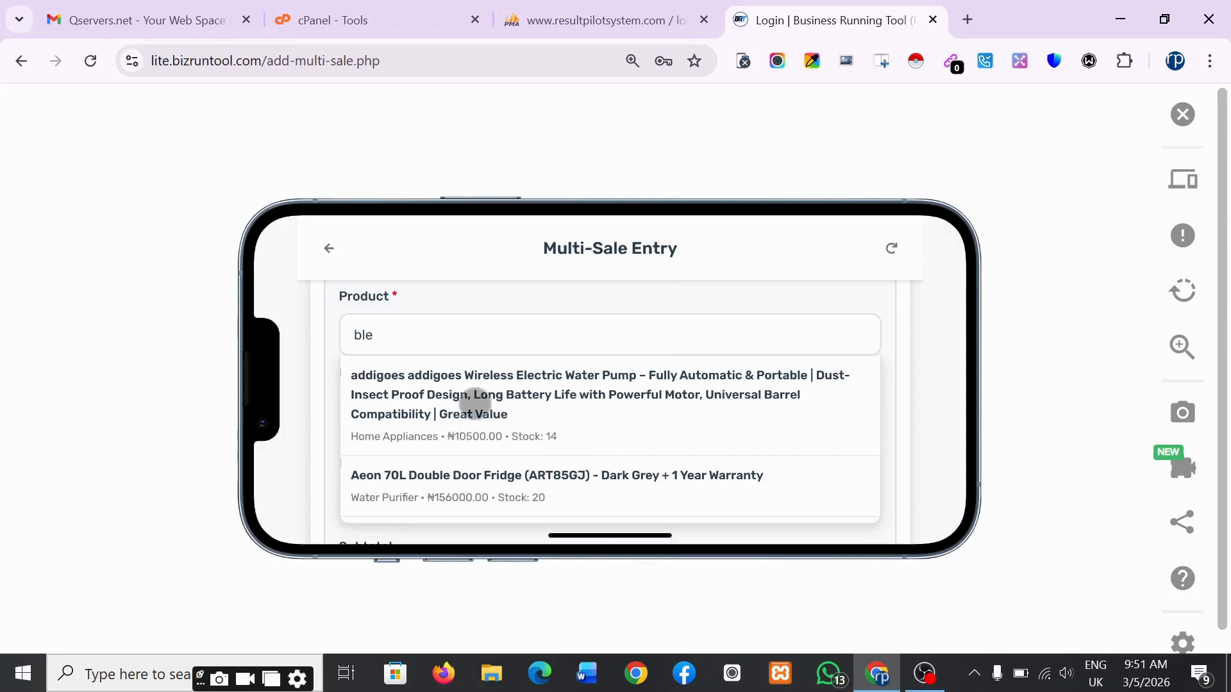
pyautogui.click(475, 403)
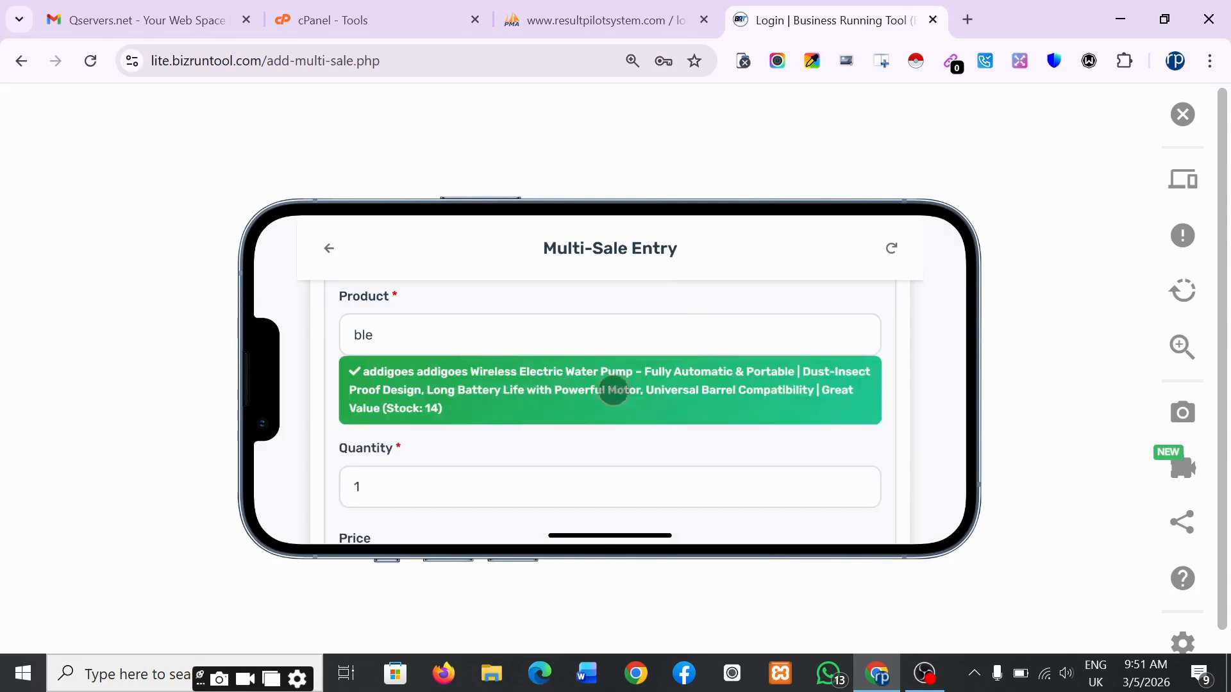
# Set the quantity of Item 2, the water pump, to 2
pyautogui.scroll(-2, 763, 426)
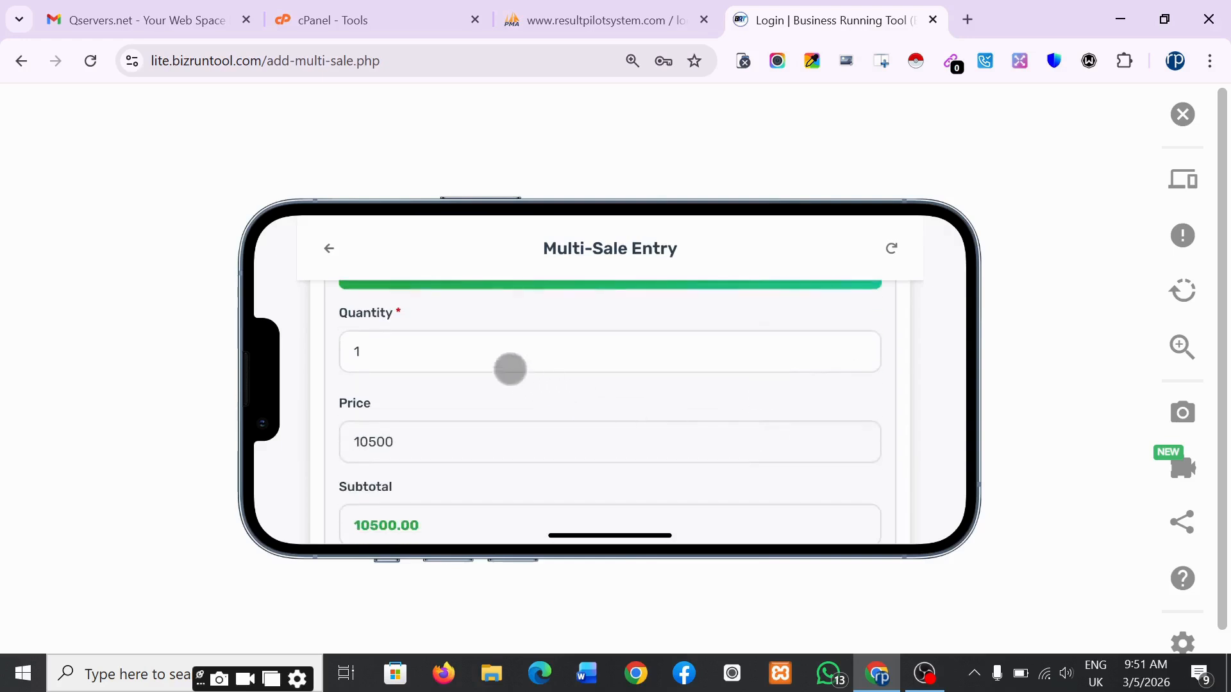
pyautogui.click(440, 355)
pyautogui.press('BackSpace')
pyautogui.write('2')
pyautogui.click(753, 302)
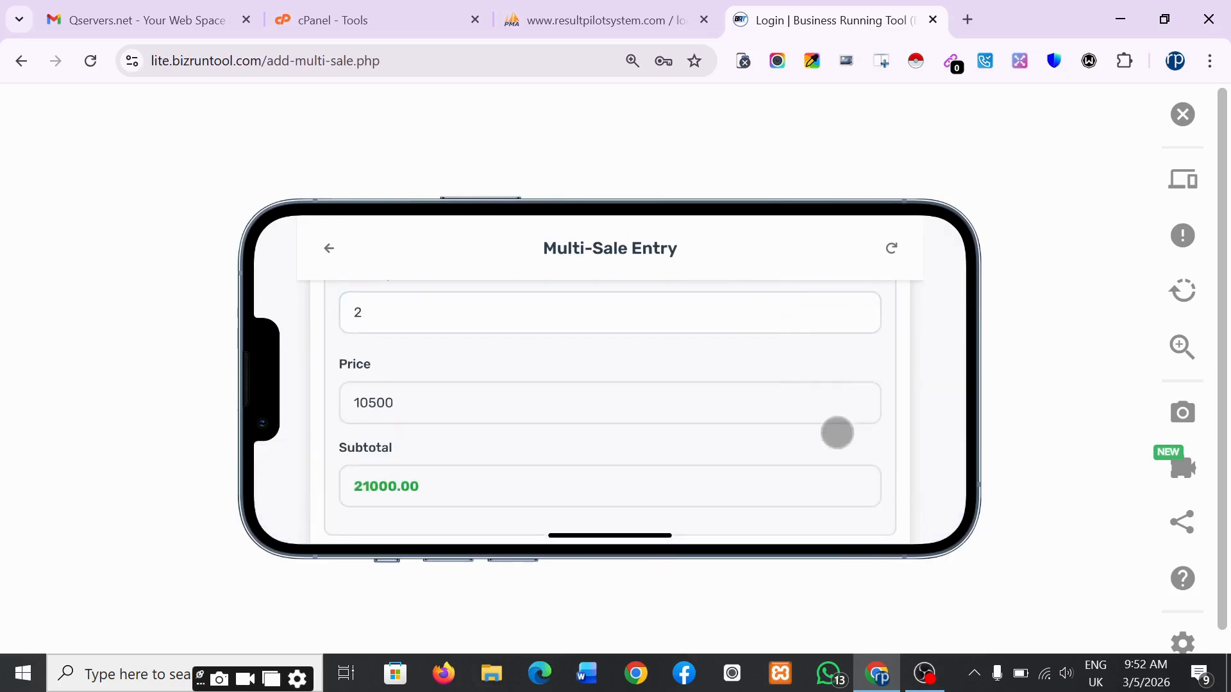
# Enter 100000 as the amount paid and save the multi-sale
pyautogui.scroll(-3, 837, 445)
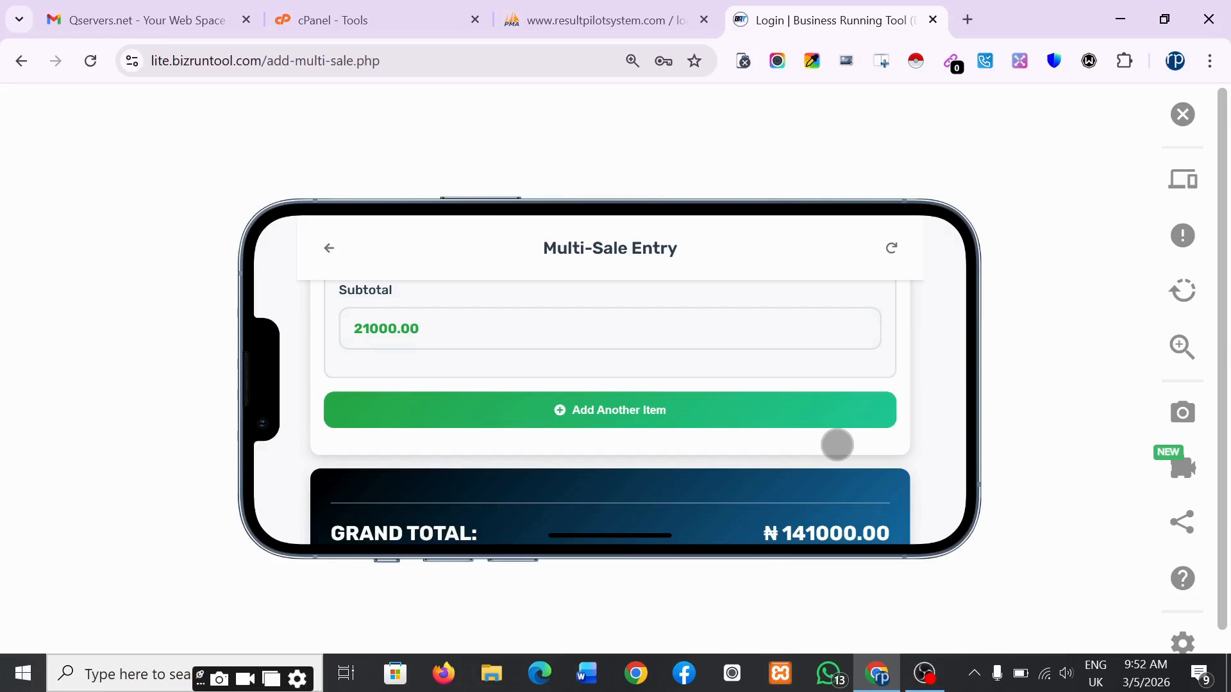
pyautogui.scroll(-3, 837, 445)
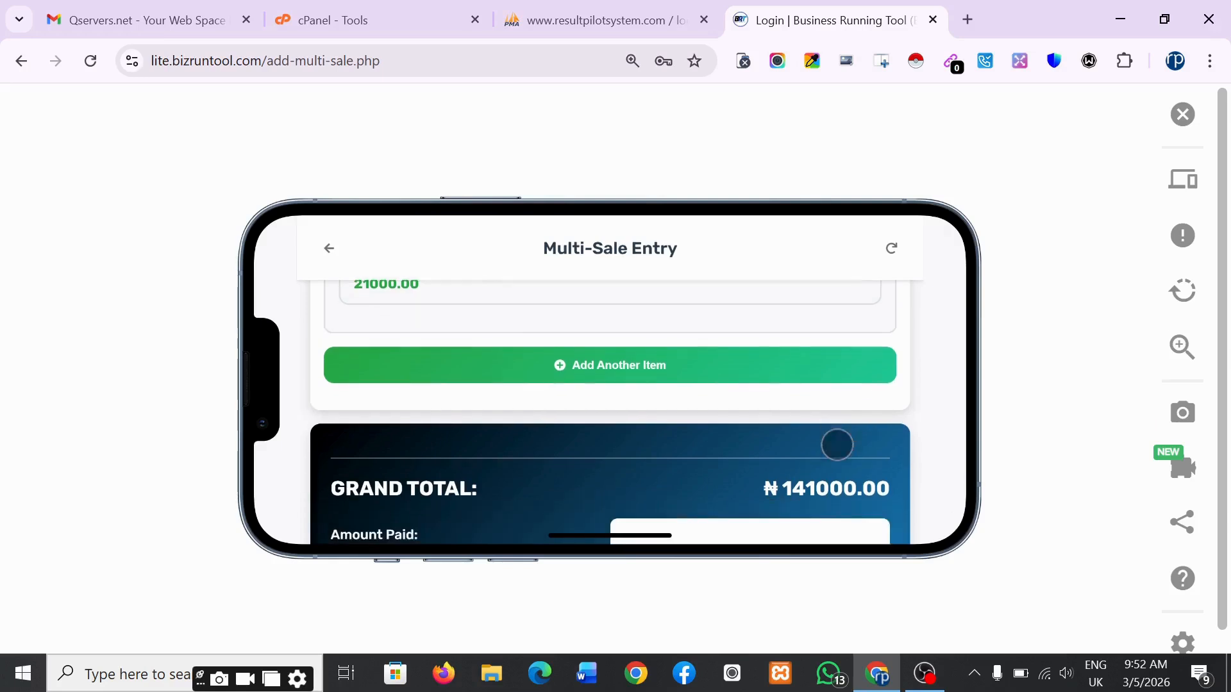
pyautogui.scroll(-1, 837, 444)
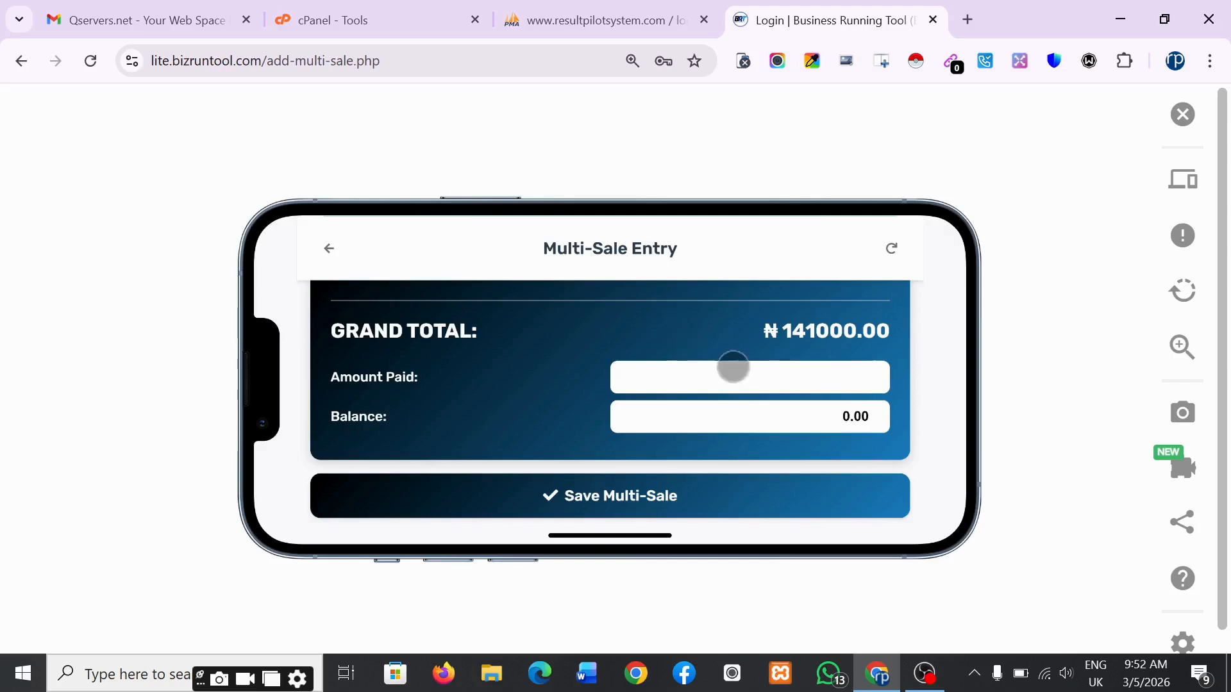
pyautogui.click(761, 379)
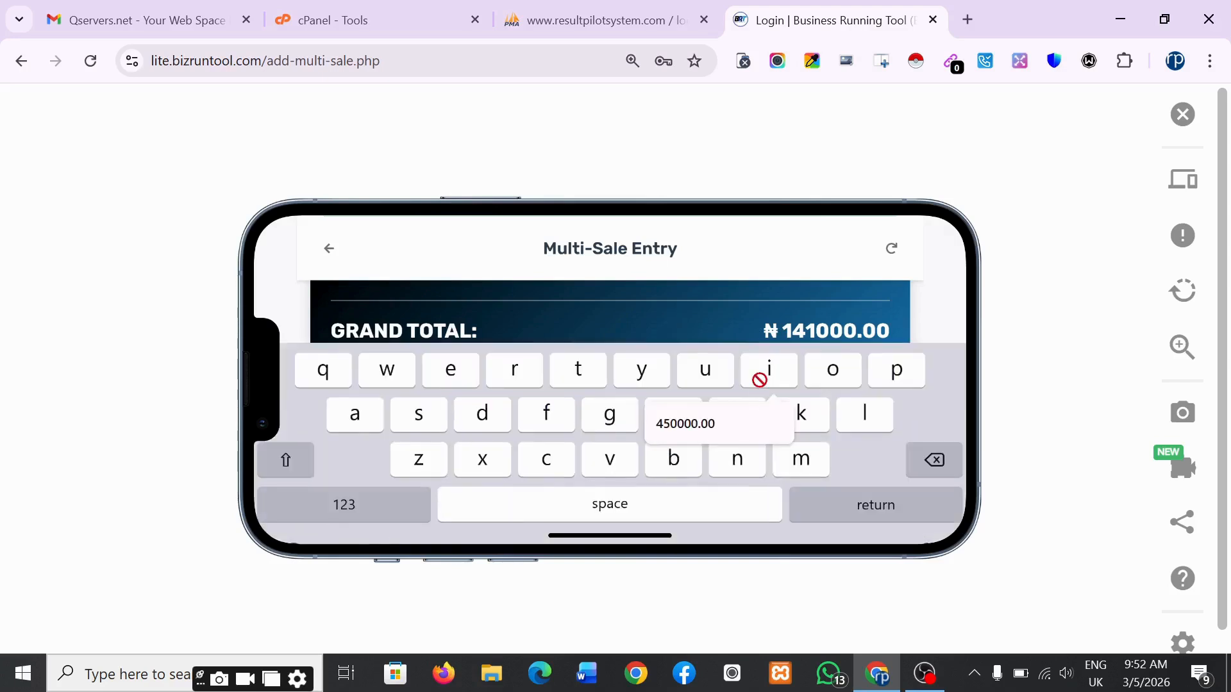
pyautogui.click(774, 292)
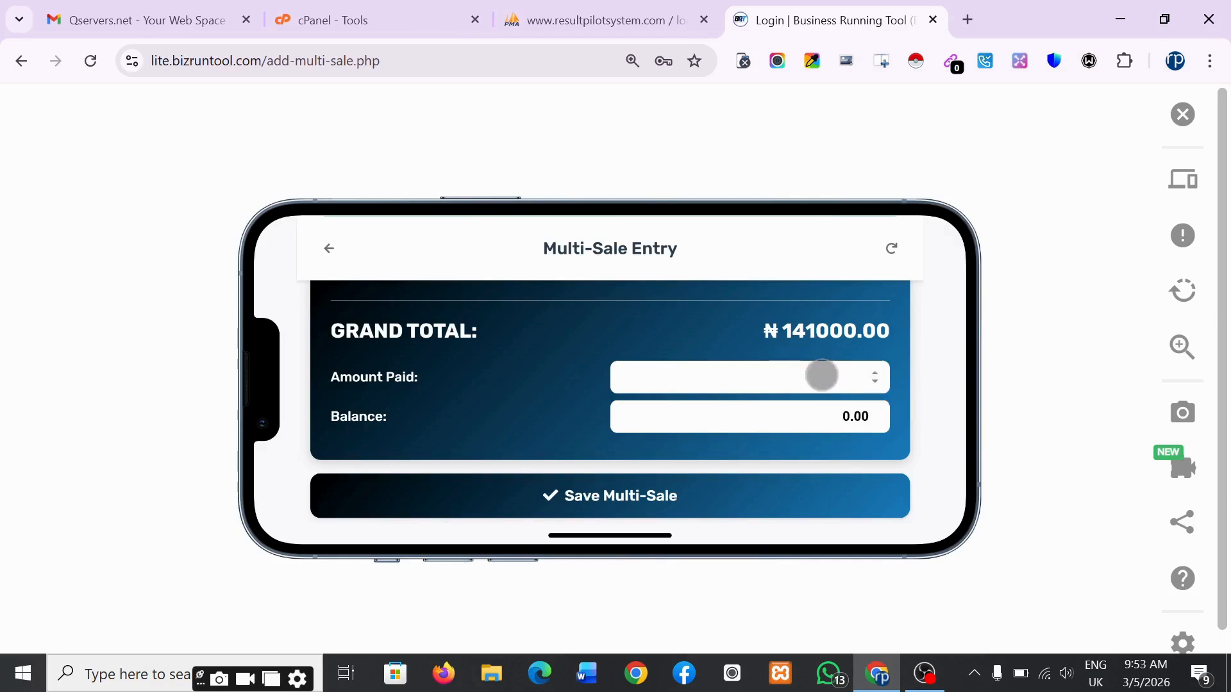
pyautogui.click(819, 375)
pyautogui.write('10')
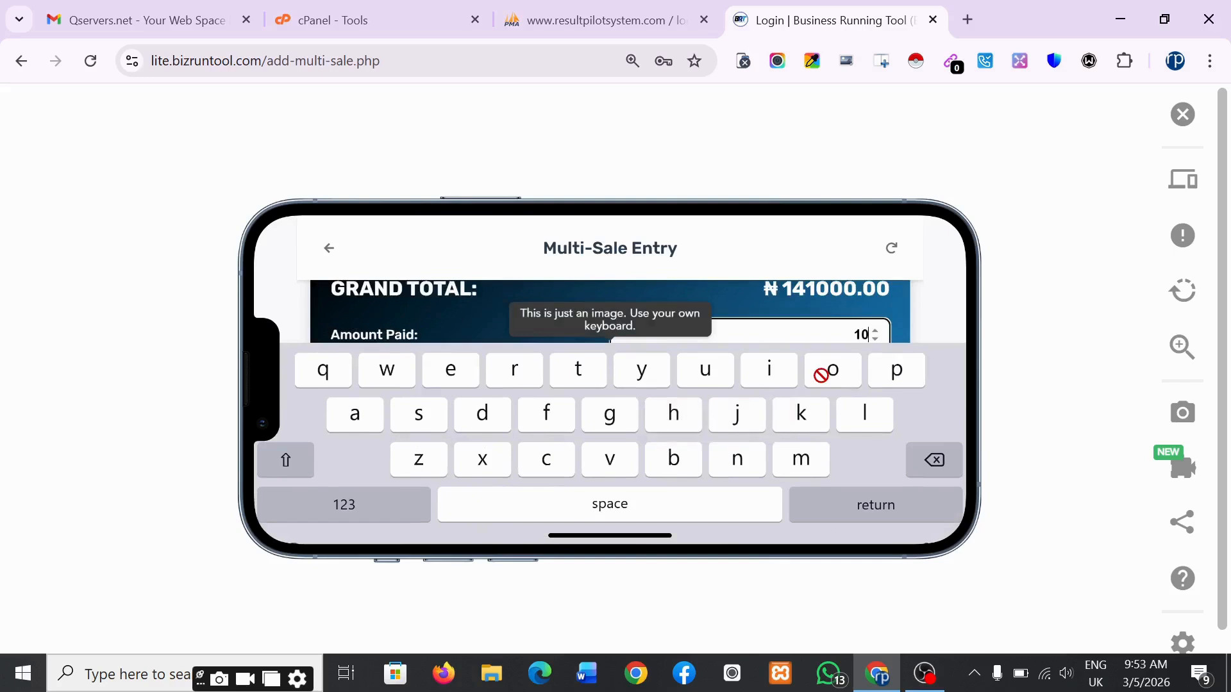
pyautogui.write('0000')
pyautogui.click(922, 338)
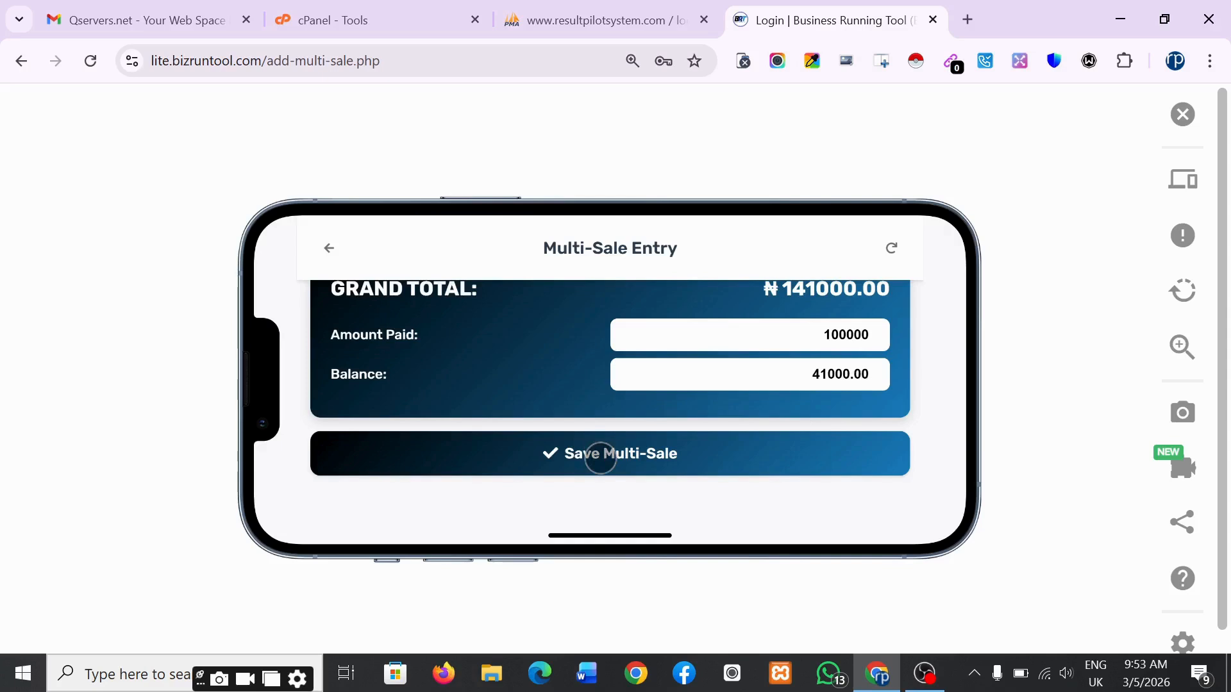
pyautogui.click(600, 458)
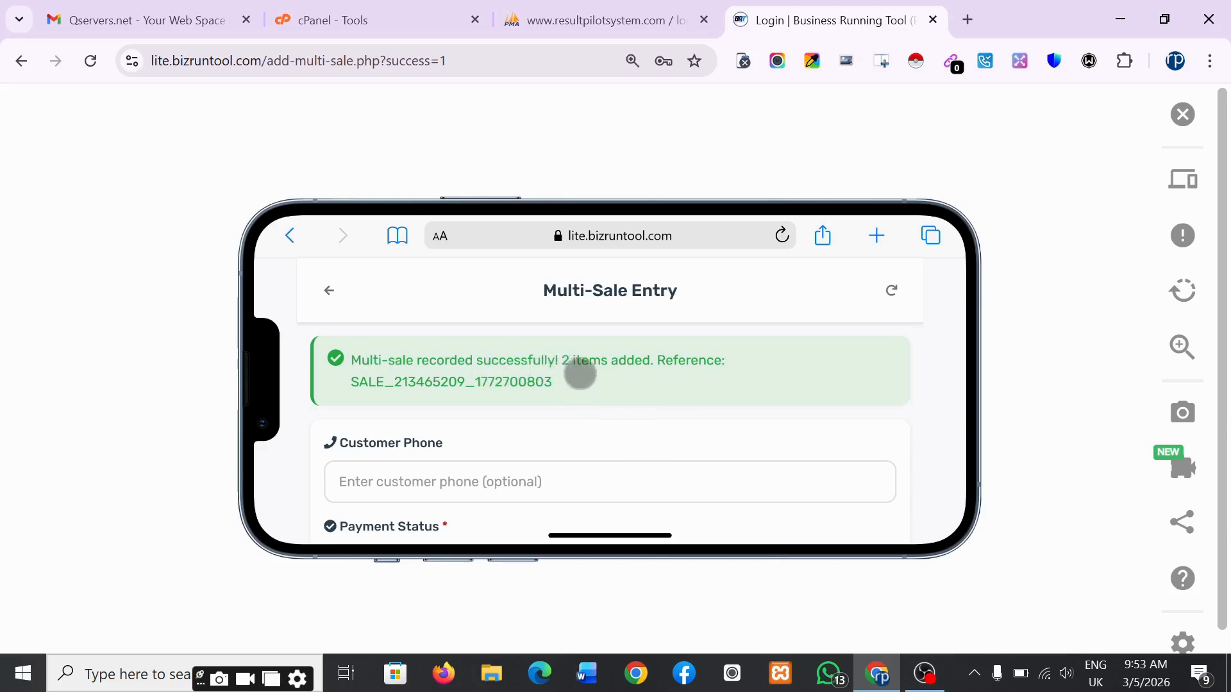
# Go back to the sales history and open the receipt of the newly recorded two-item part-payment sale
pyautogui.scroll(-2, 580, 374)
pyautogui.scroll(2, 579, 371)
pyautogui.click(332, 293)
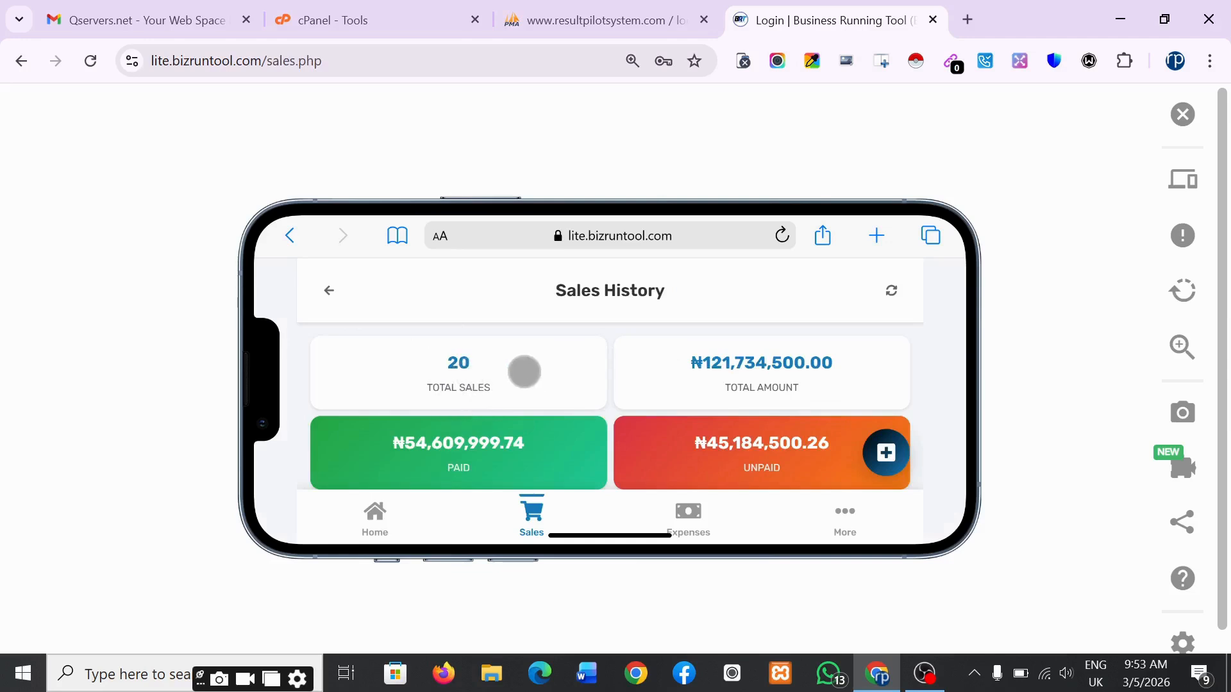
pyautogui.scroll(-1, 524, 372)
pyautogui.scroll(1, 524, 372)
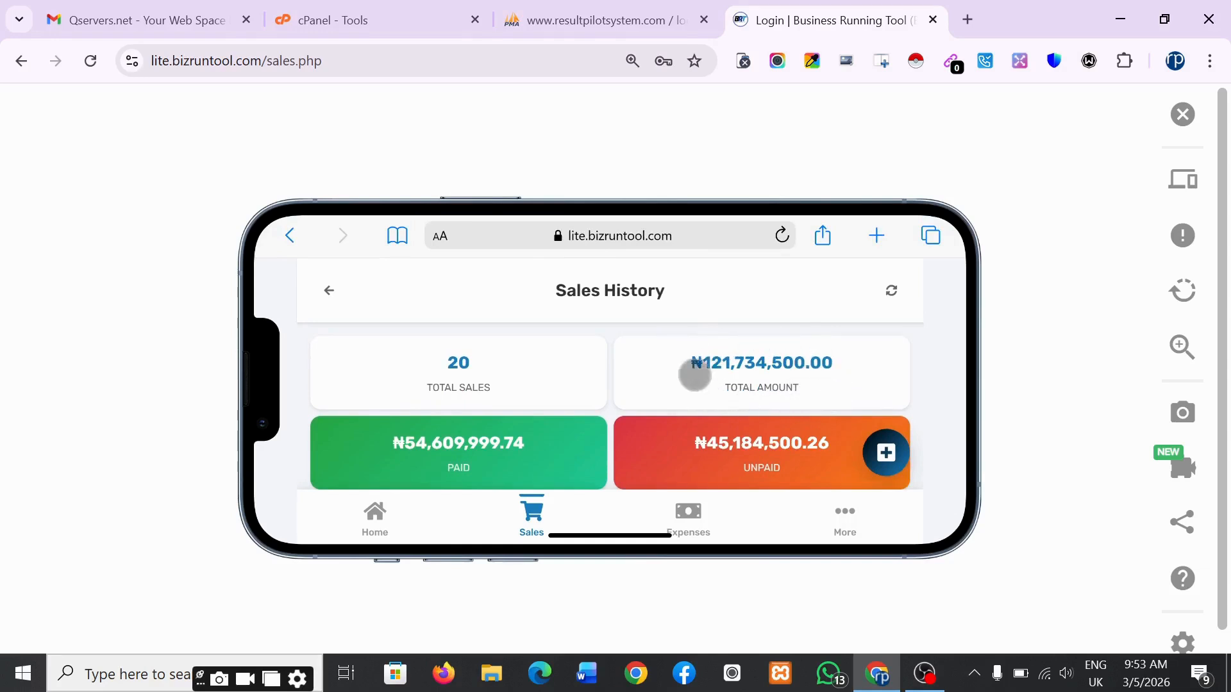
pyautogui.scroll(-2, 795, 354)
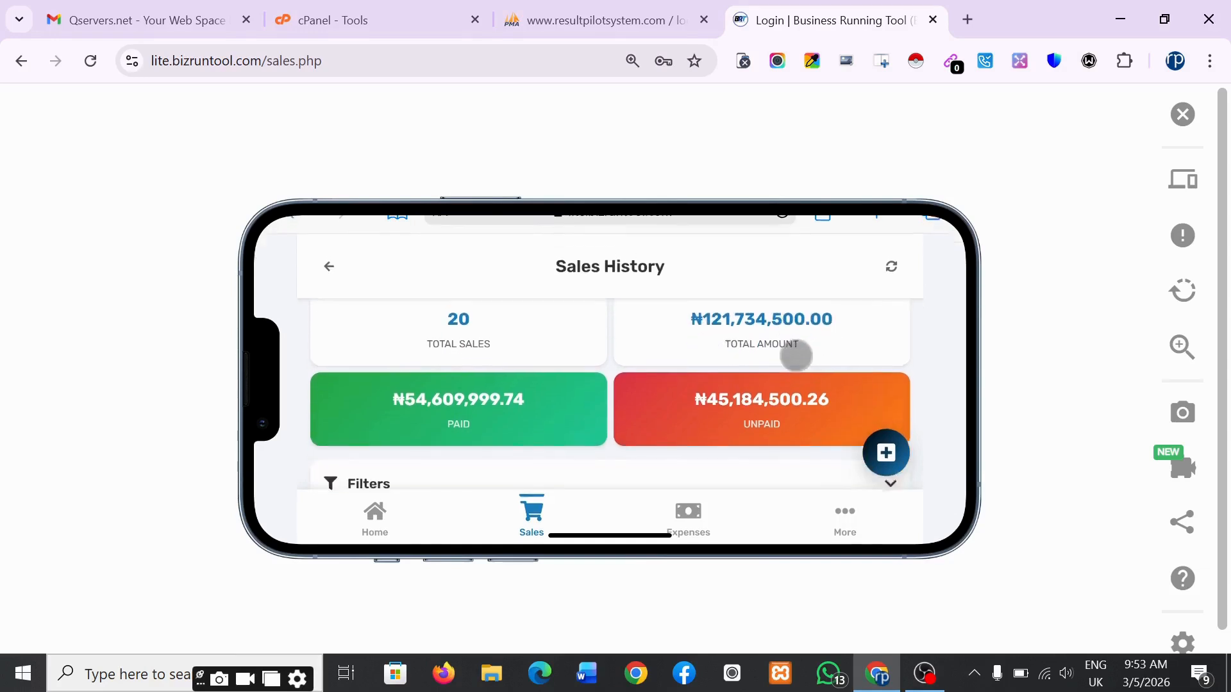
pyautogui.scroll(-5, 796, 355)
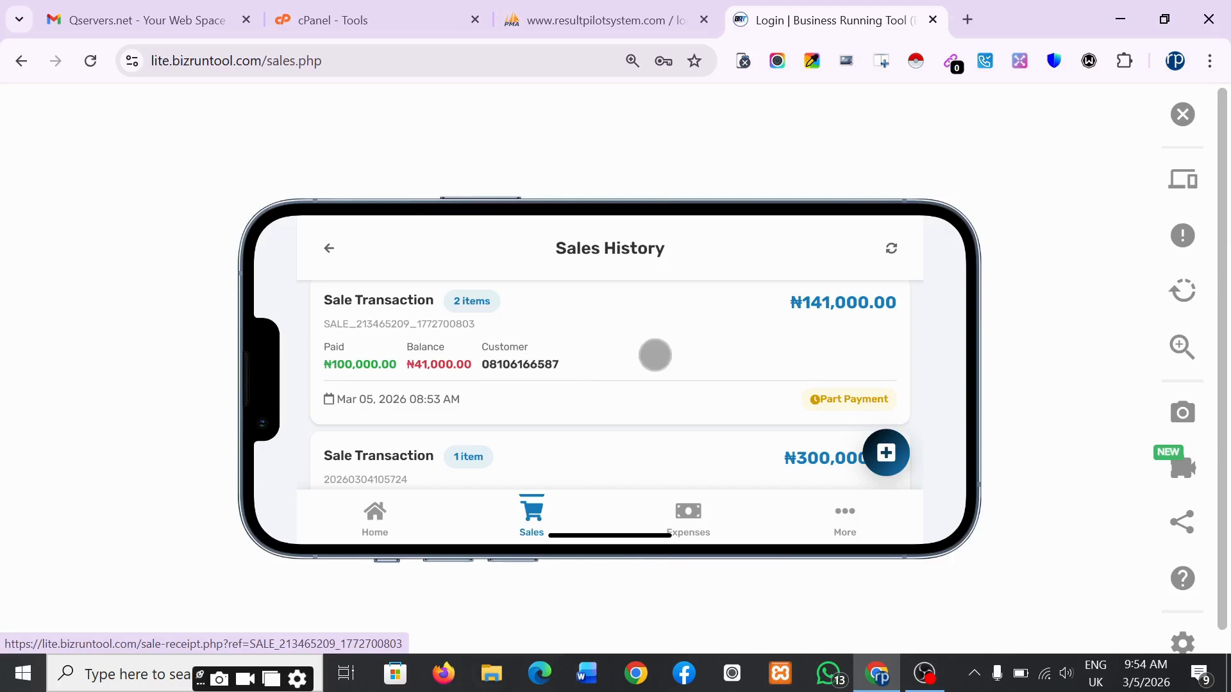
pyautogui.scroll(1, 742, 361)
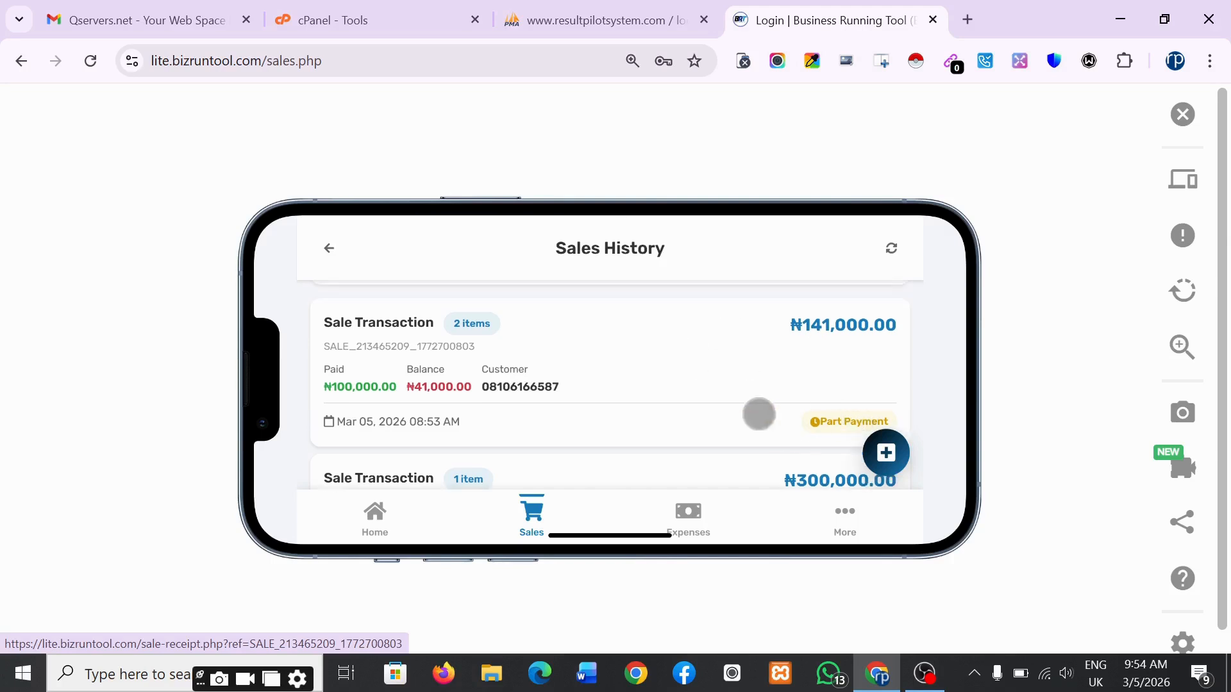
pyautogui.click(687, 371)
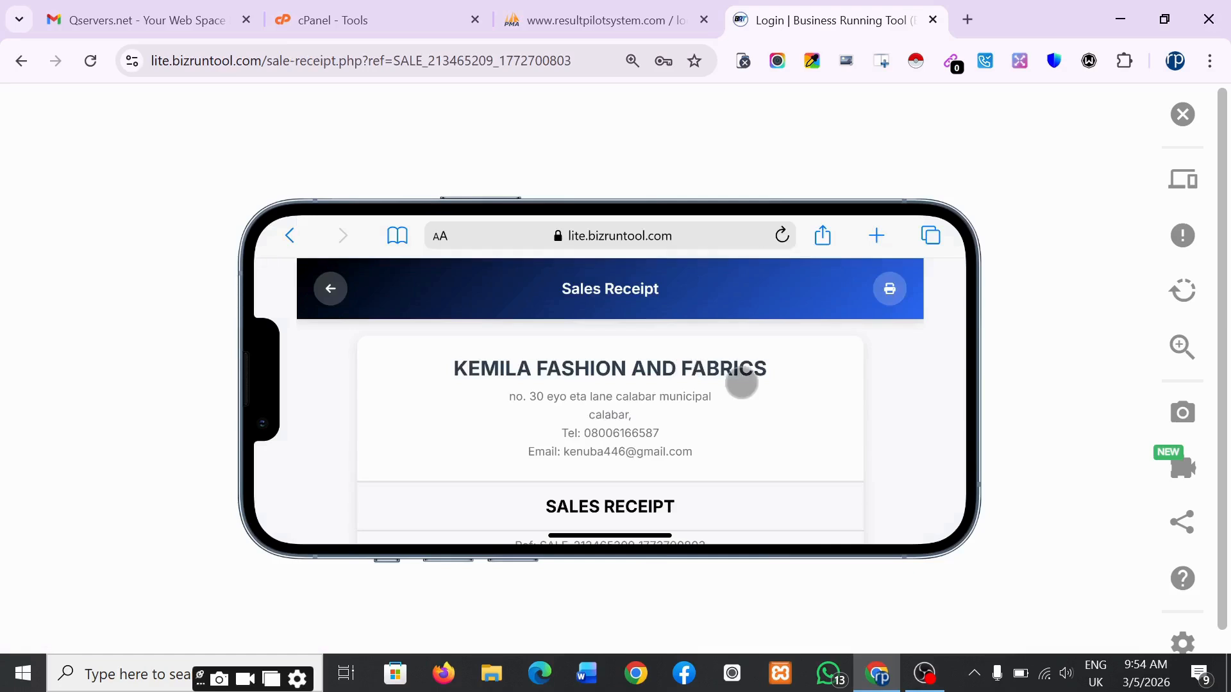
# Examine the sales receipt's customer details, item lines, total, payment status, balance due and the available output options
pyautogui.scroll(-1, 740, 379)
pyautogui.scroll(-5, 742, 383)
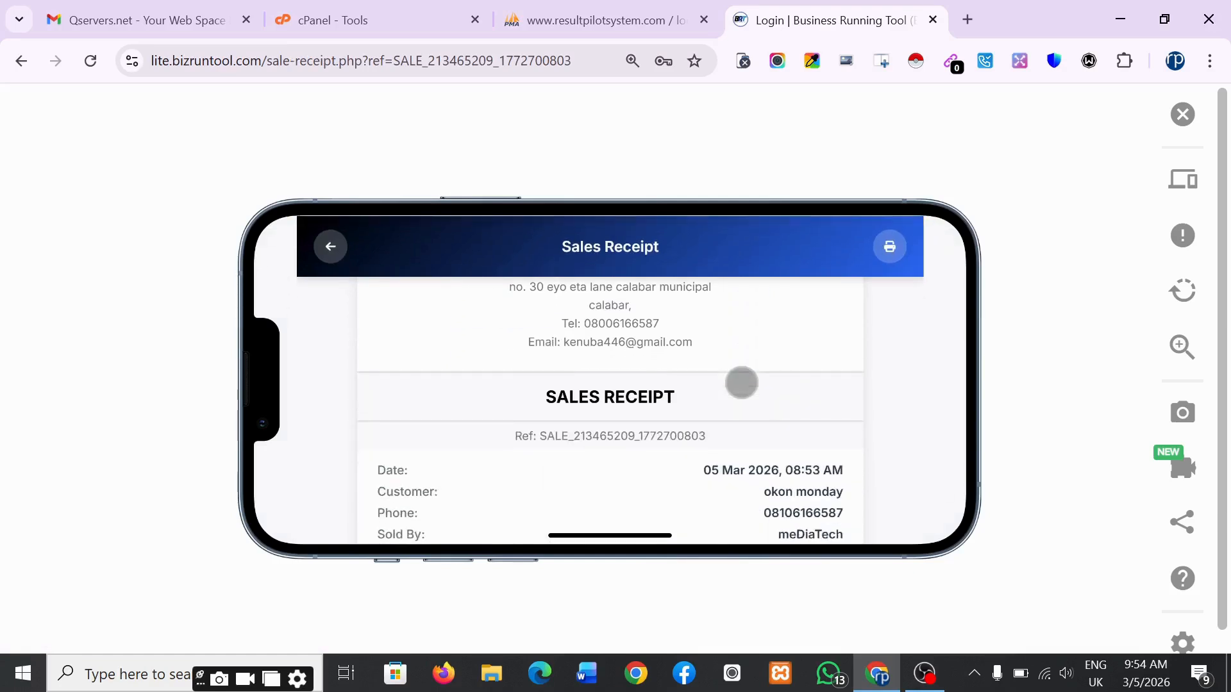
pyautogui.scroll(1, 742, 382)
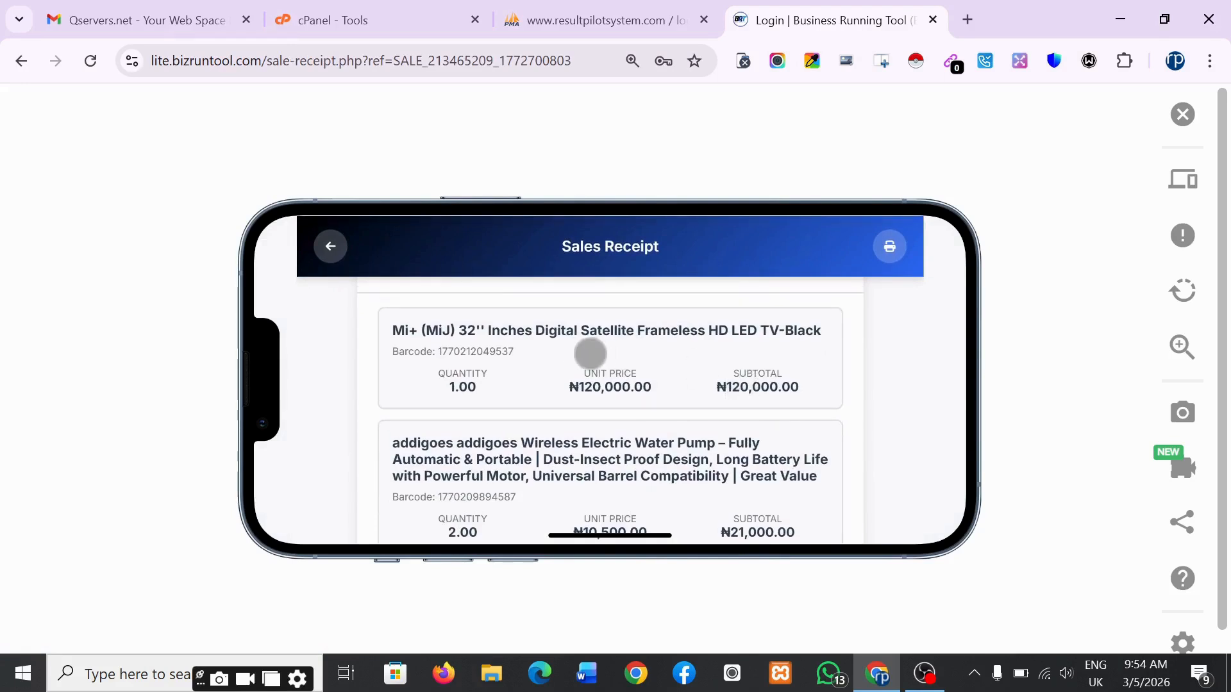
pyautogui.scroll(-2, 590, 353)
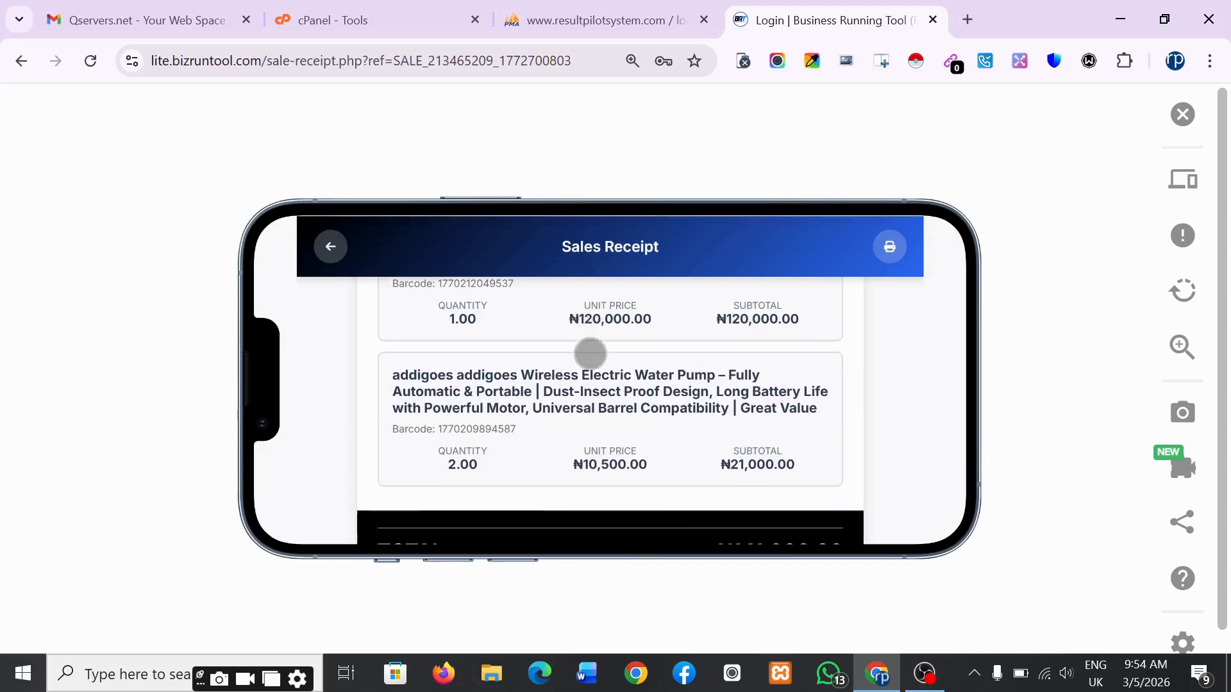
pyautogui.scroll(1, 589, 353)
pyautogui.scroll(-3, 590, 353)
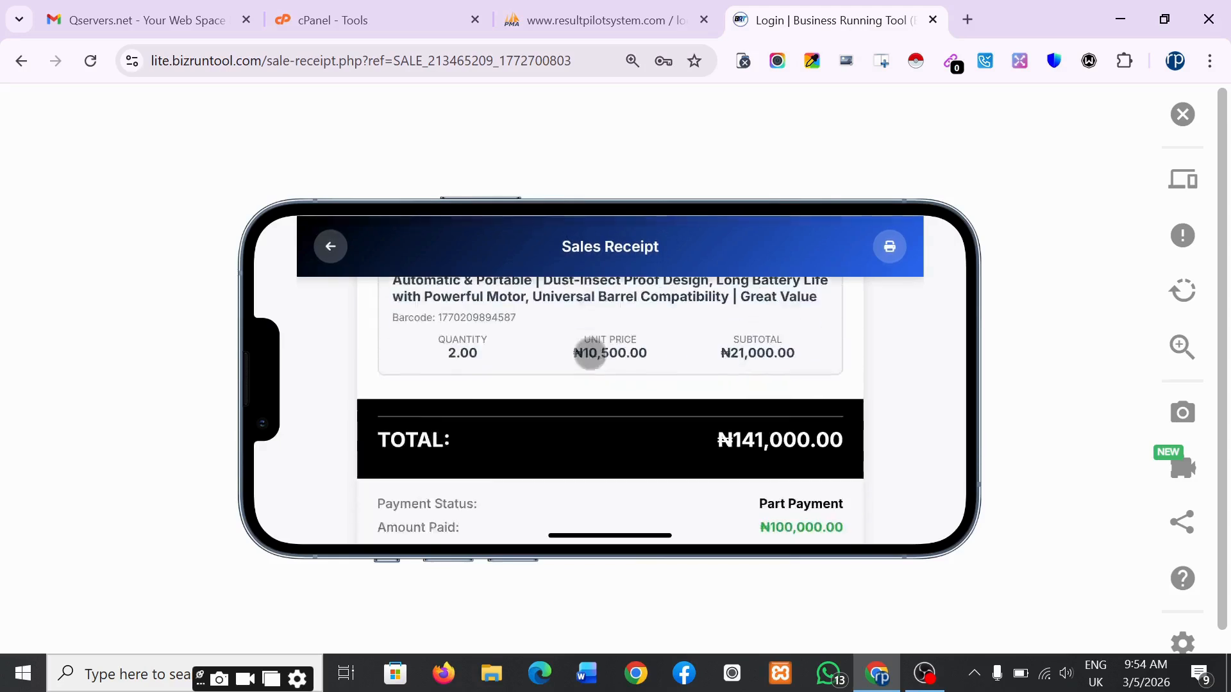
pyautogui.scroll(-2, 590, 353)
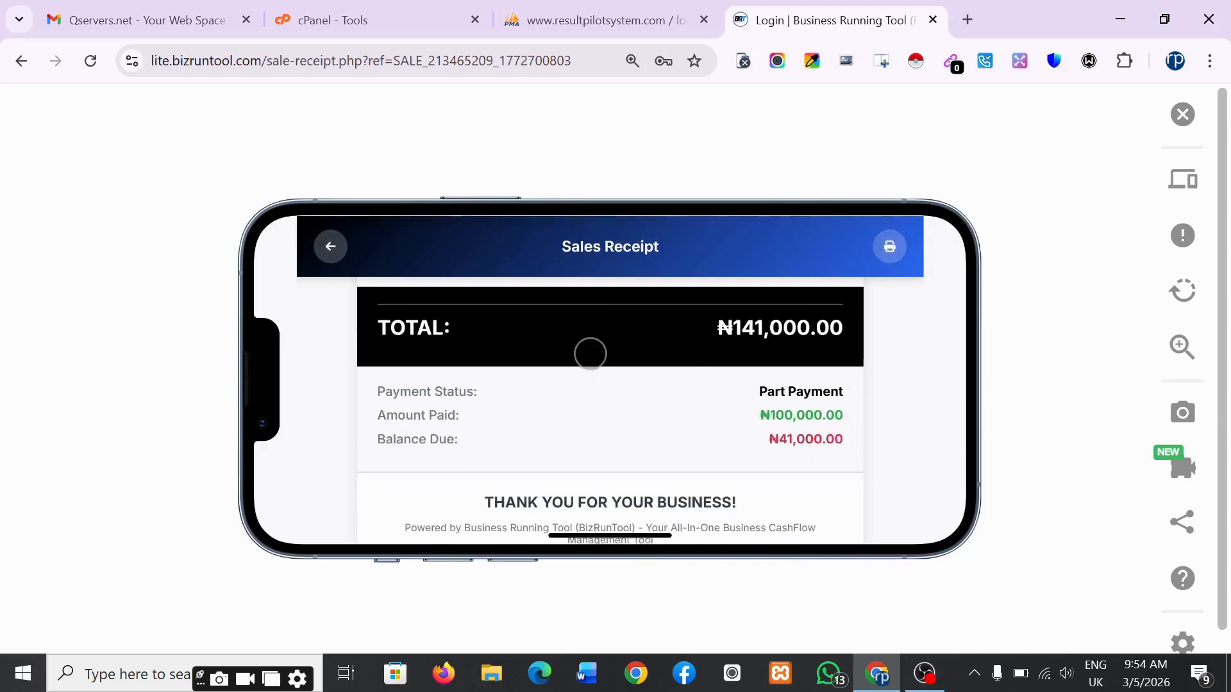
pyautogui.scroll(-1, 590, 353)
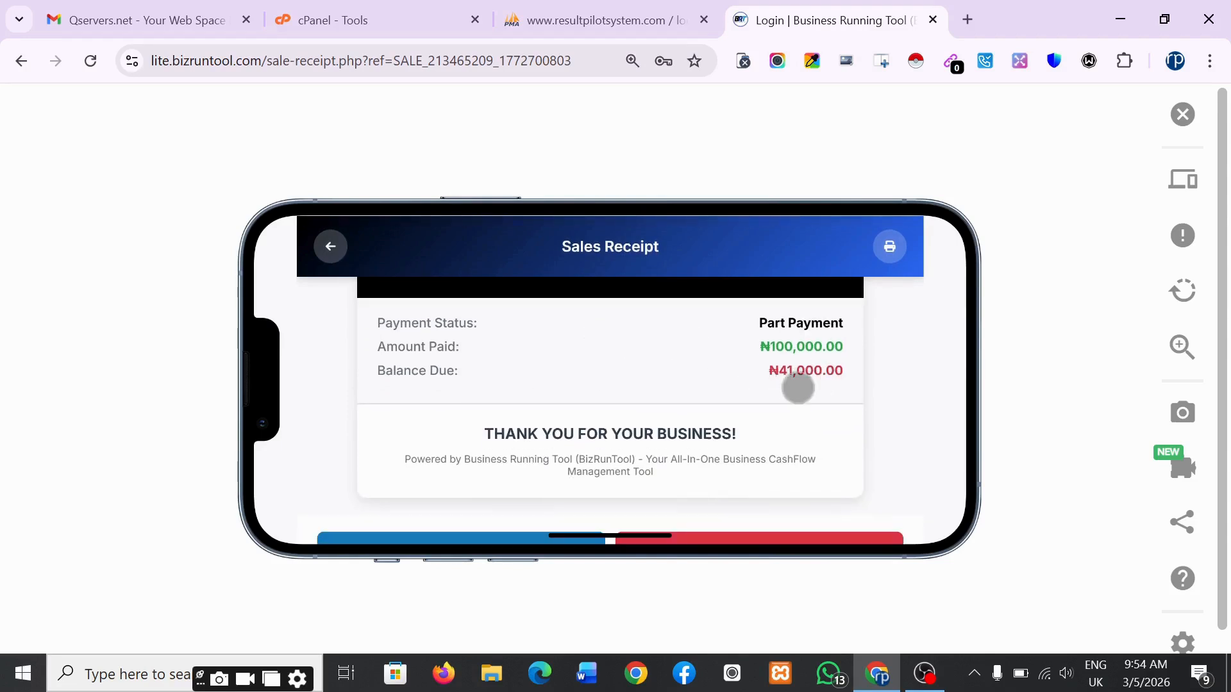
pyautogui.scroll(-3, 797, 385)
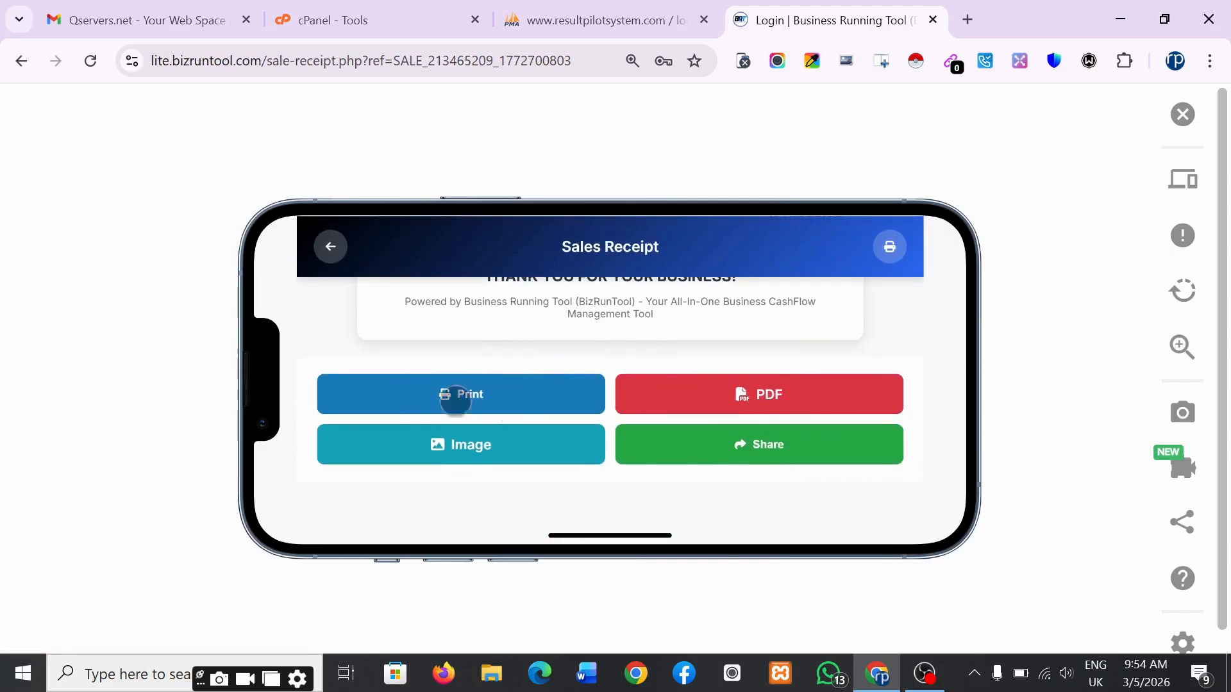
# Leave the sales receipt and return through the sales history to the home dashboard
pyautogui.scroll(2, 743, 334)
pyautogui.scroll(5, 737, 332)
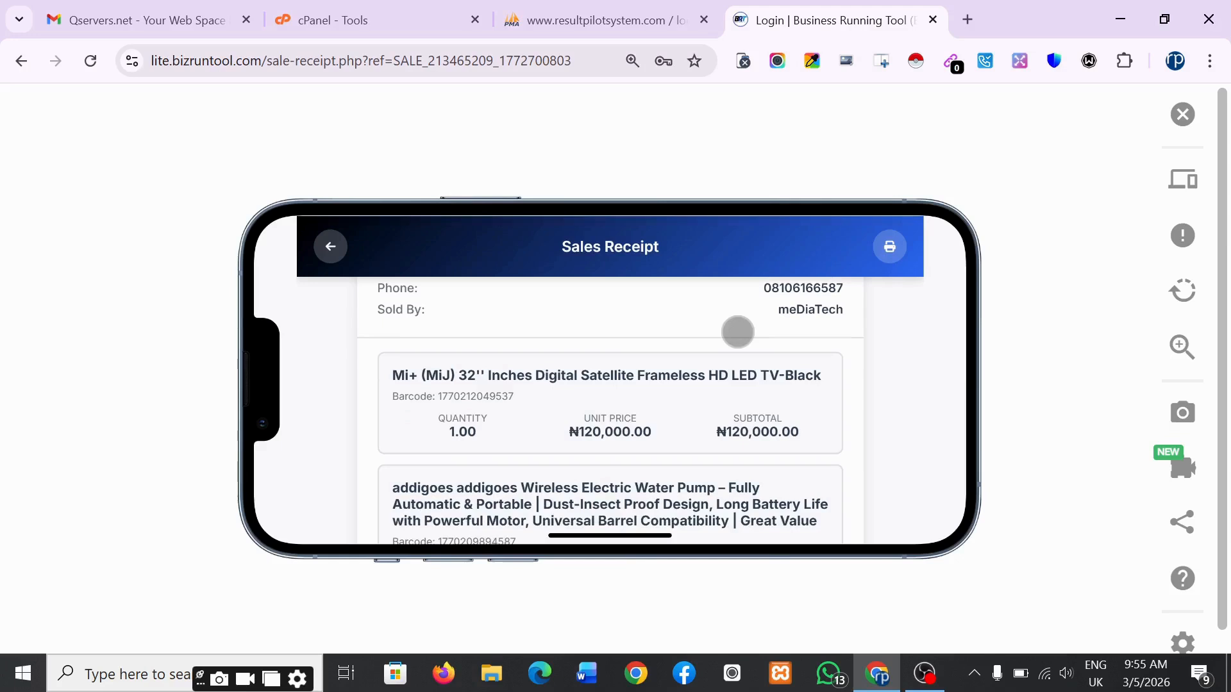
pyautogui.scroll(5, 737, 332)
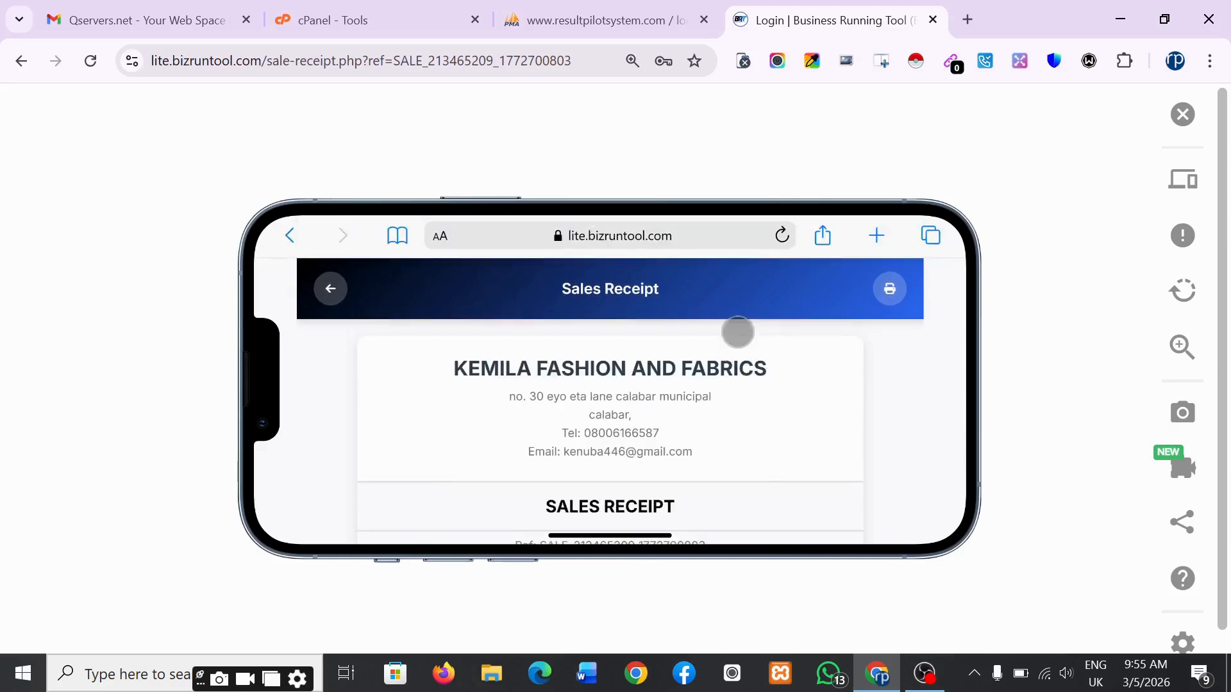
pyautogui.click(331, 289)
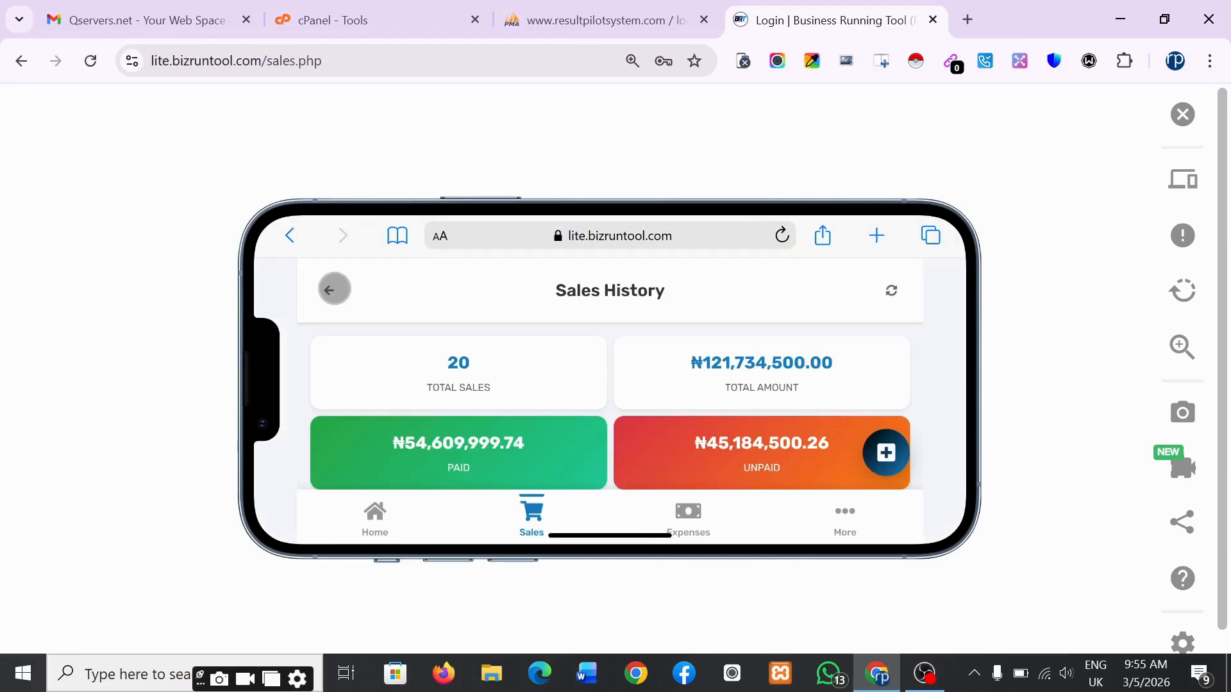
pyautogui.click(329, 289)
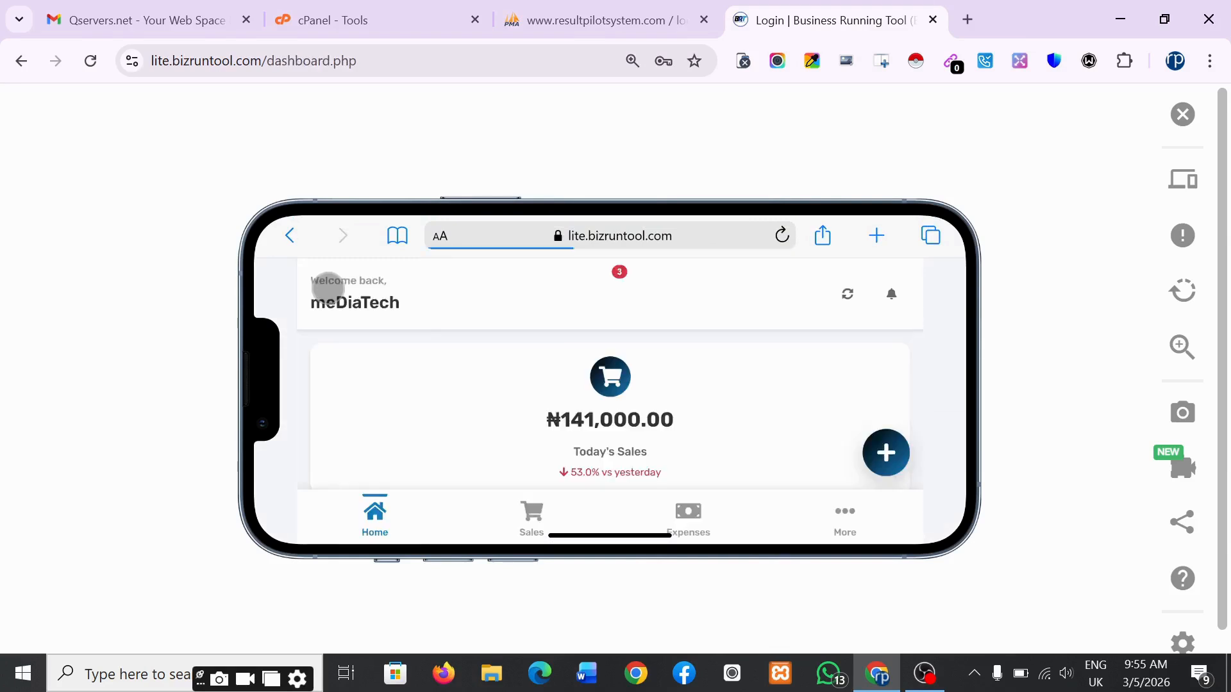